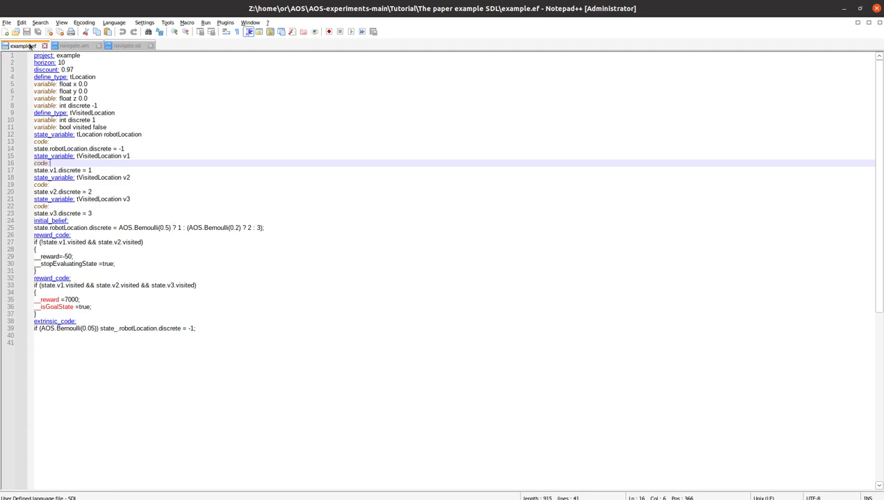
Review the example.ef, navigate.sd and navigate.am files, including the initial_belief line for robotLocation in example.ef
{"action": "left_click", "coordinate": [117, 111]}
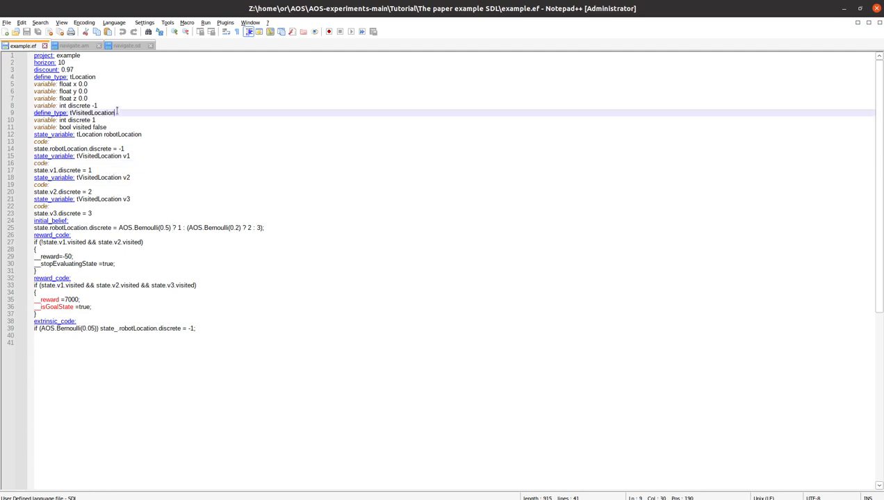
{"action": "left_click", "coordinate": [126, 46]}
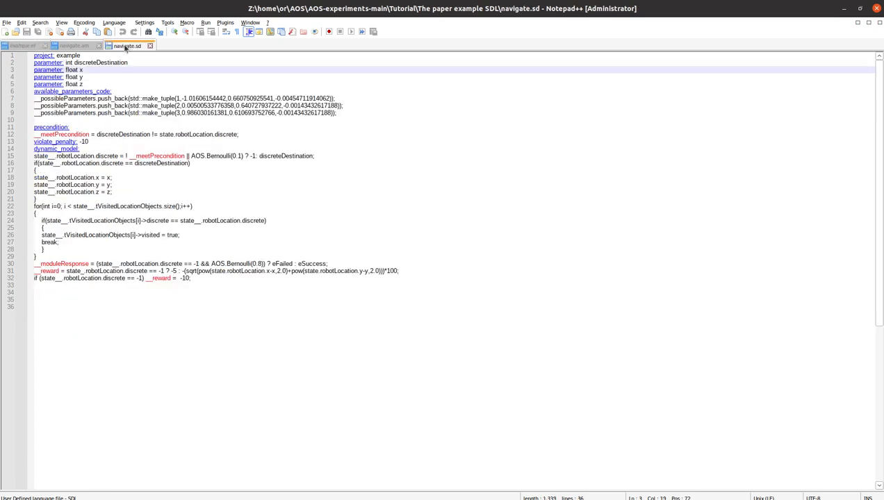
{"action": "left_click", "coordinate": [80, 47]}
{"action": "left_click", "coordinate": [28, 46]}
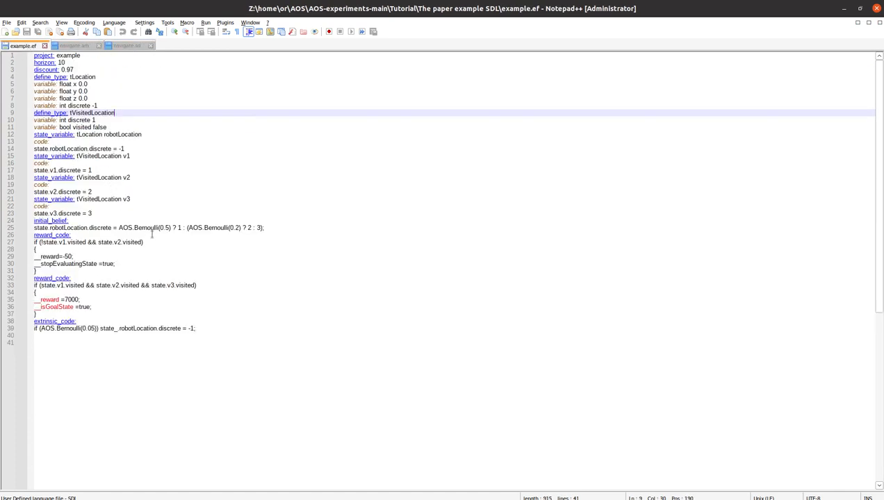
{"action": "left_click_drag", "start_coordinate": [268, 228], "coordinate": [29, 231]}
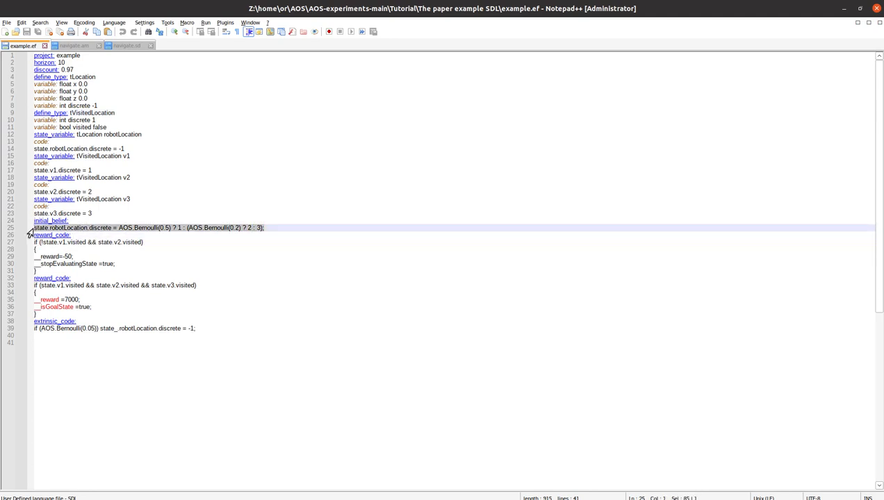
{"action": "left_click", "coordinate": [123, 237]}
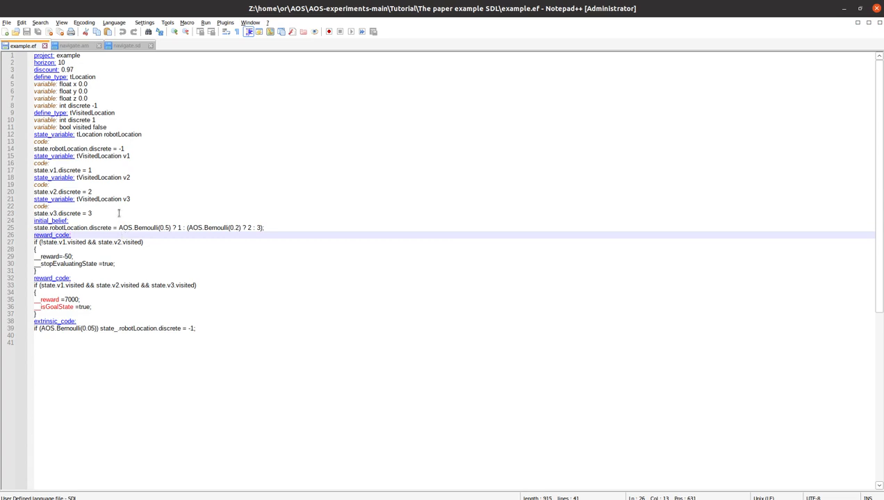
Open a terminal and start the web API server by running ~/AOS/AOS-WebAPI/bin/Debug/net6.0/WebApiCSharp
{"action": "key", "text": "ctrl+alt+t"}
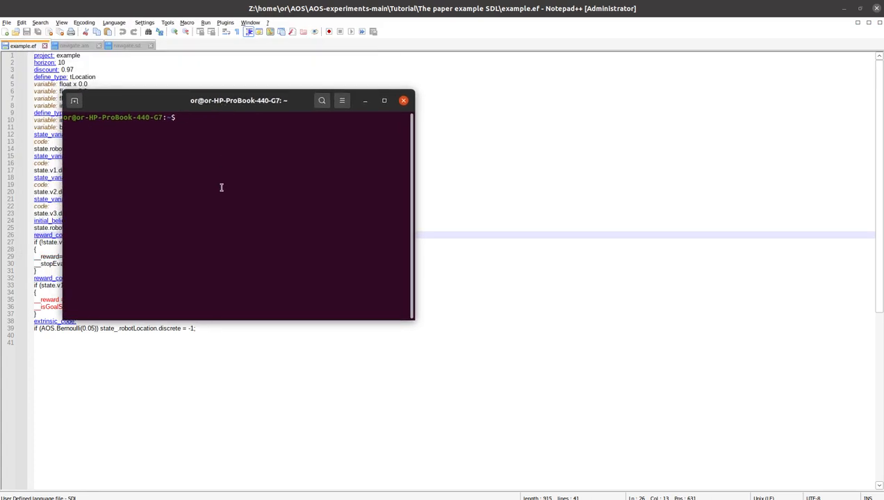
{"action": "type", "text": "~/AOS/AOS-WebAPI/bin/"}
{"action": "key", "text": "Tab"}
{"action": "key", "text": "Tab"}
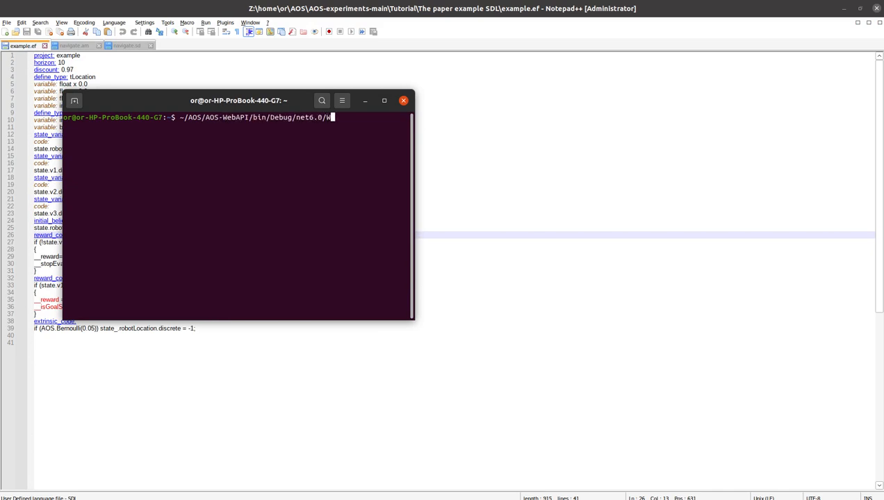
{"action": "type", "text": "WebApiCSharp"}
{"action": "key", "text": "Return"}
Start a second terminal session alongside the server and change its directory to ~/AOS/AOS-GUI/
{"action": "right_click", "coordinate": [193, 238]}
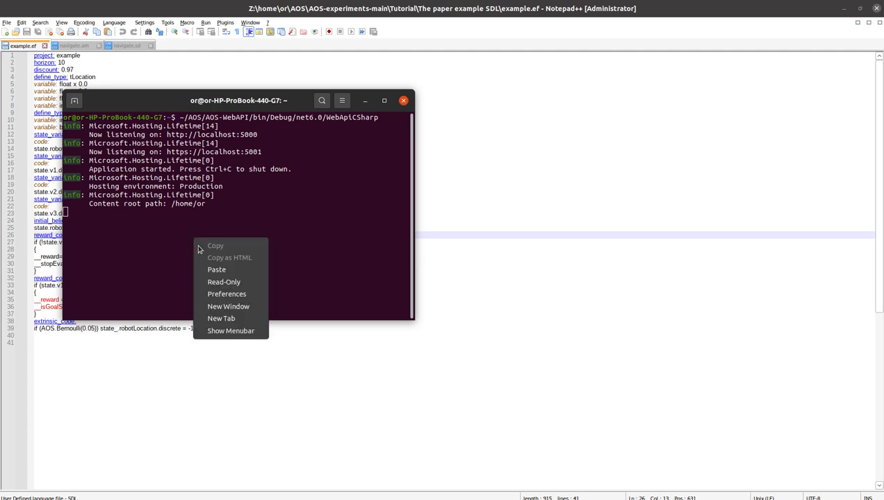
{"action": "left_click", "coordinate": [221, 318]}
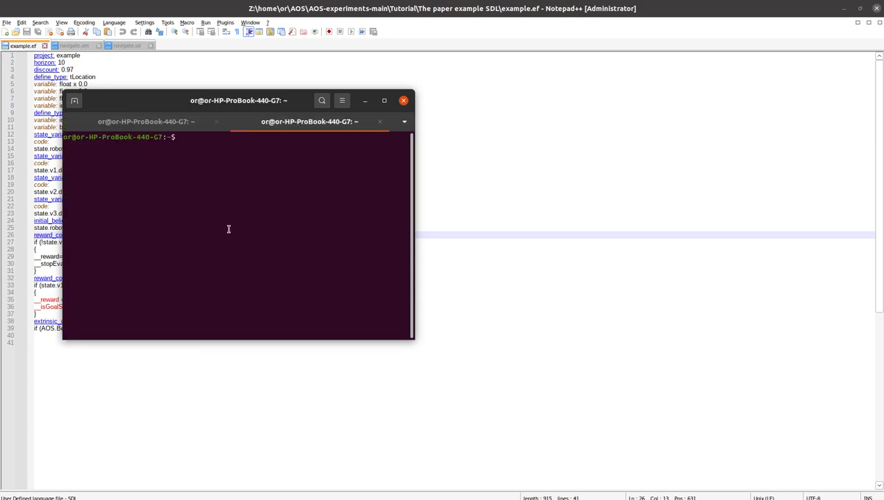
{"action": "type", "text": "cd ~/AOS/AOS-GUI/"}
{"action": "key", "text": "Return"}
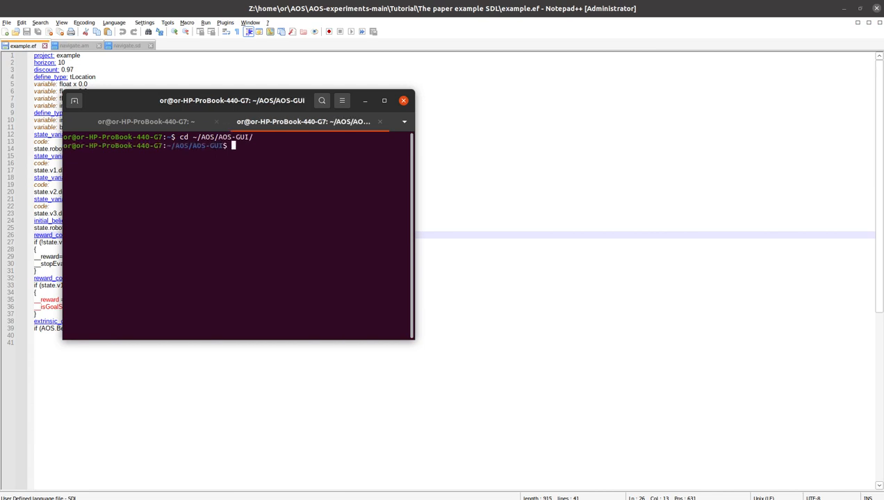
List the contents of the AOS-GUI folder and print the run_gui.bash script
{"action": "type", "text": "ls"}
{"action": "key", "text": "Return"}
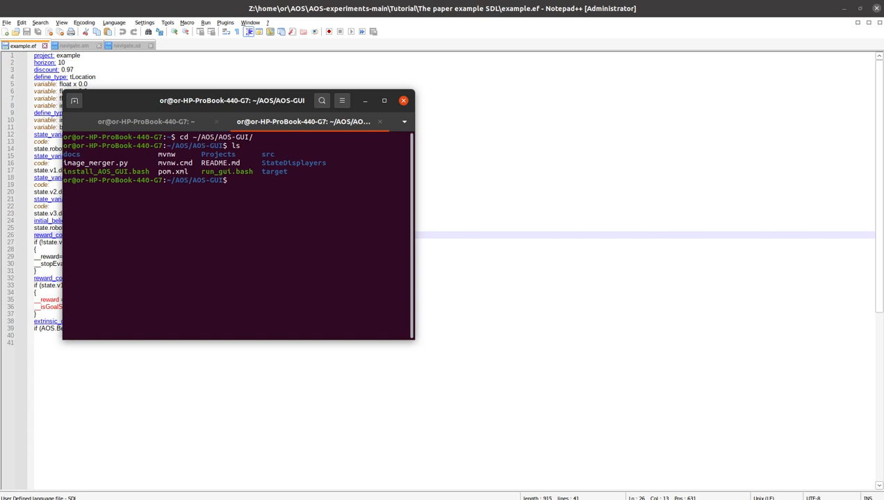
{"action": "type", "text": "cat ru"}
{"action": "key", "text": "Tab"}
{"action": "key", "text": "Return"}
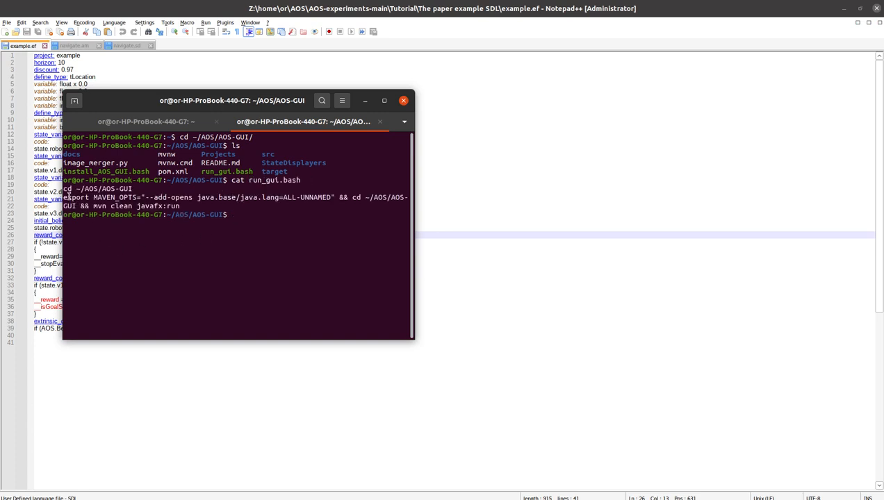
Copy the export MAVEN_OPTS and mvn clean javafx:run command line from the script output and run it to launch the AOS GUI
{"action": "left_click_drag", "start_coordinate": [63, 197], "coordinate": [179, 206]}
{"action": "right_click", "coordinate": [169, 199]}
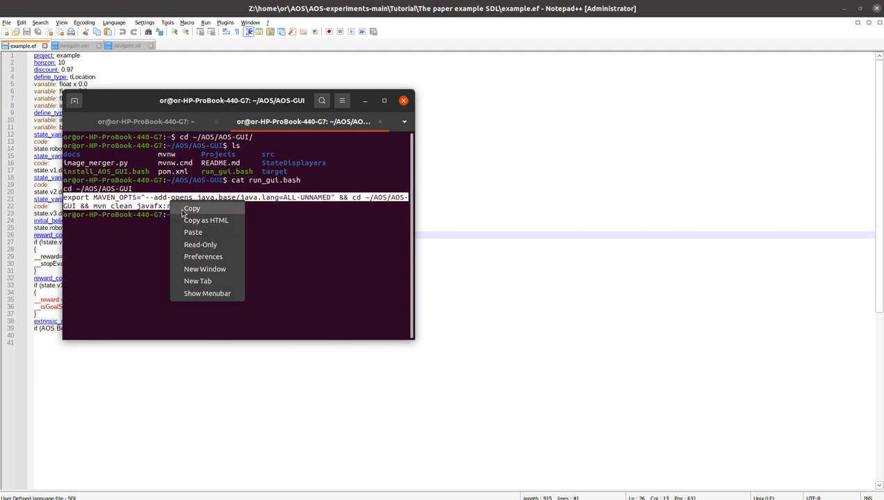
{"action": "left_click", "coordinate": [181, 208]}
{"action": "key", "text": "ctrl+shift+v"}
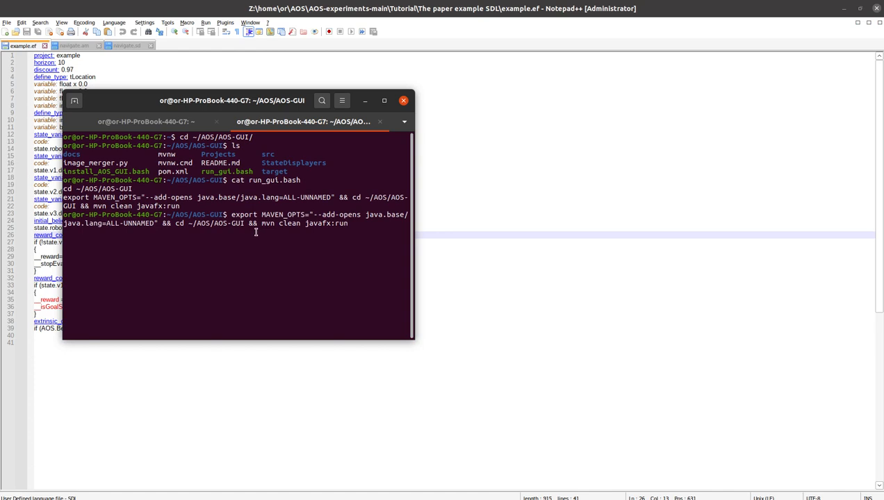
{"action": "key", "text": "Return"}
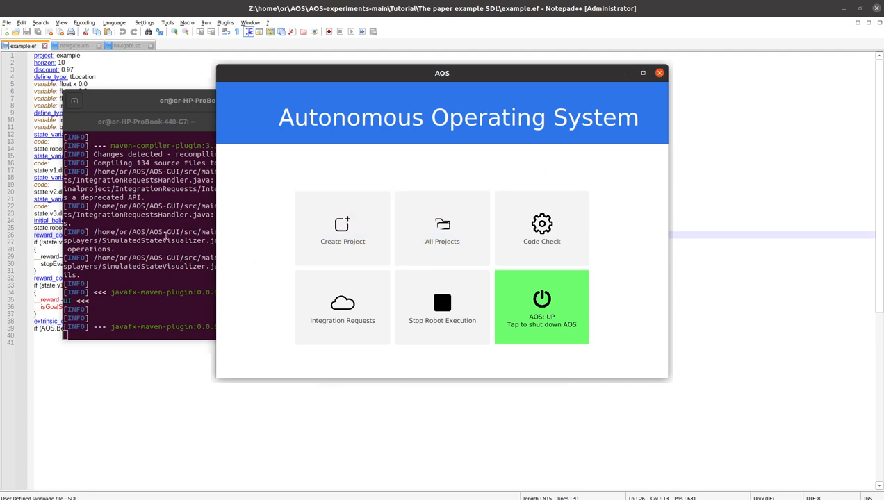
Check the GUI and web API server output in the two terminal sessions, and minimize the terminal
{"action": "left_click", "coordinate": [163, 232]}
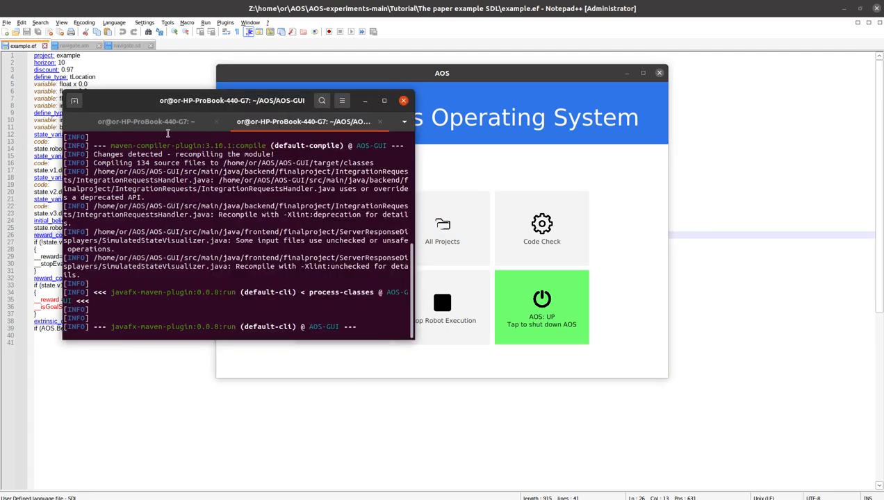
{"action": "left_click", "coordinate": [168, 122]}
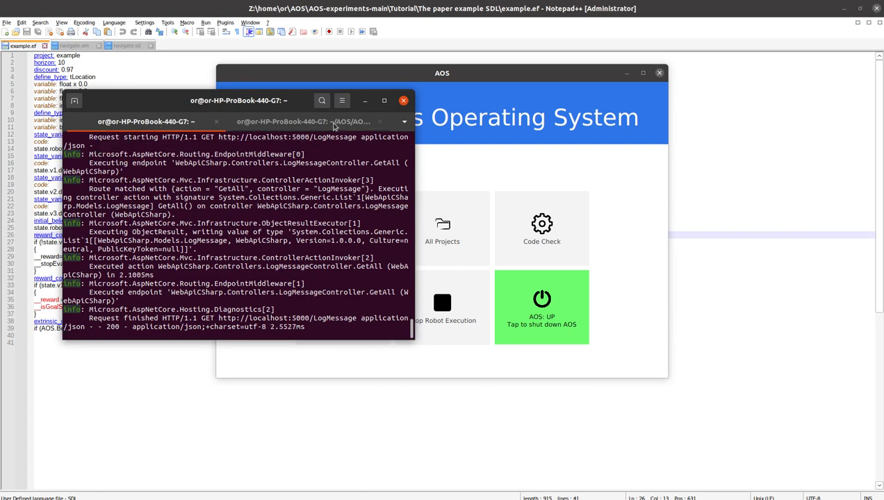
{"action": "left_click", "coordinate": [333, 123]}
{"action": "left_click", "coordinate": [364, 101]}
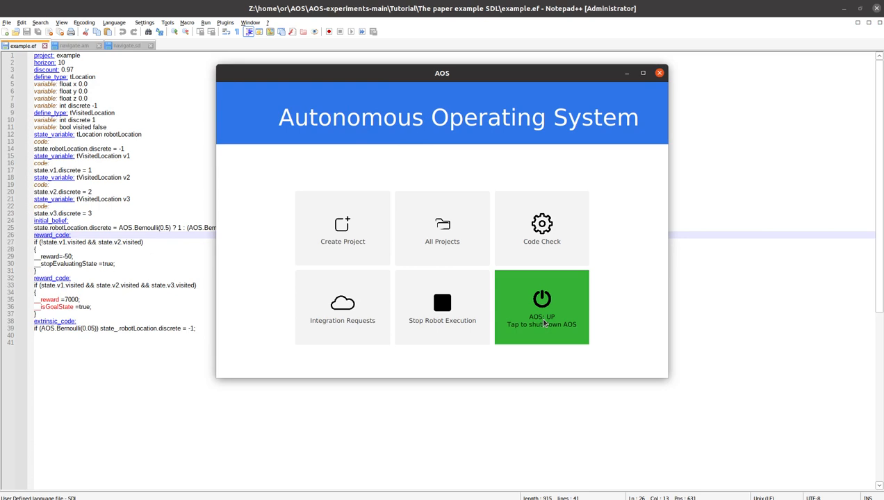
Maximize the AOS window and open the Initialize Project Request form from the integration requests
{"action": "left_click", "coordinate": [644, 74]}
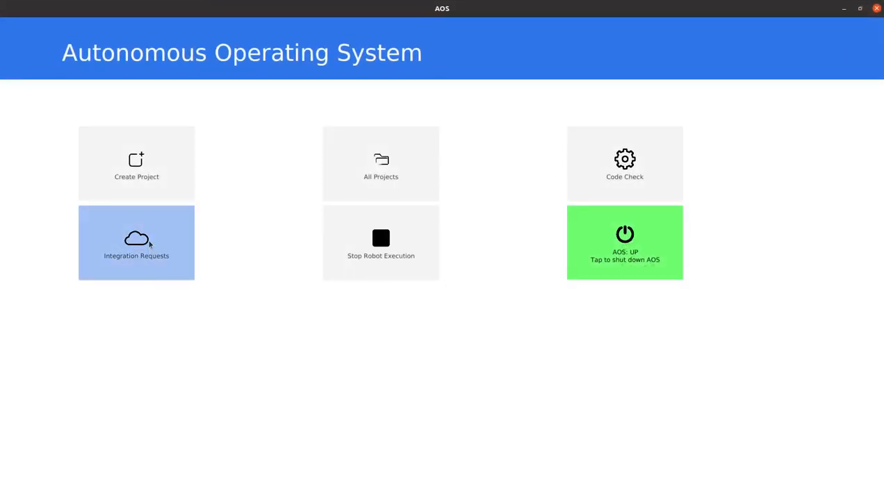
{"action": "left_click", "coordinate": [143, 232]}
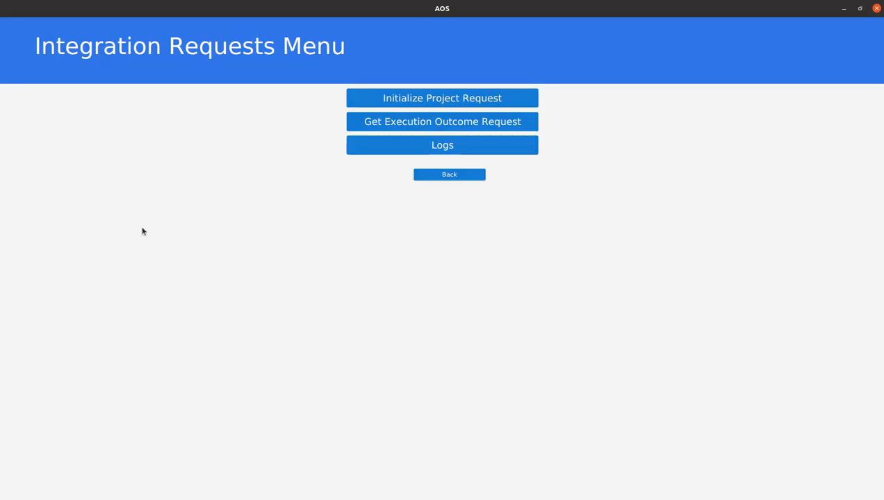
{"action": "left_click", "coordinate": [406, 102]}
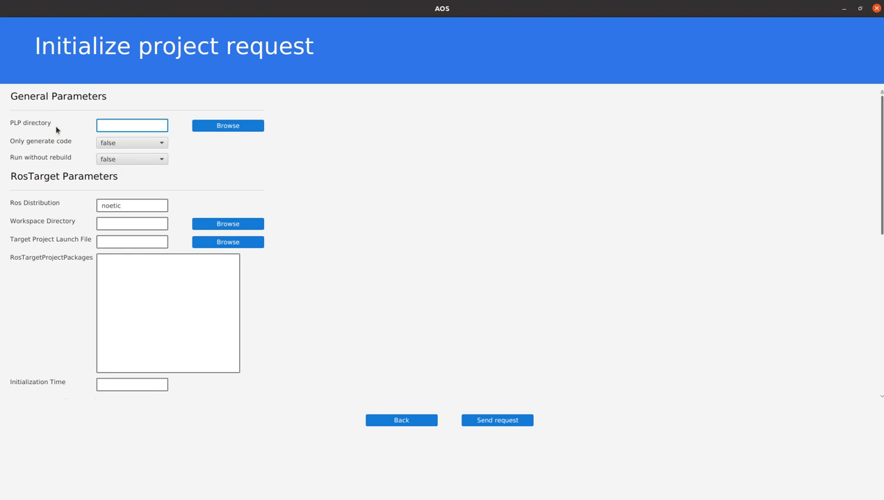
Set the PLP directory to the folder AOS/AOS-experiments-main/Tutorial/The paper example SDL
{"action": "left_click", "coordinate": [220, 128]}
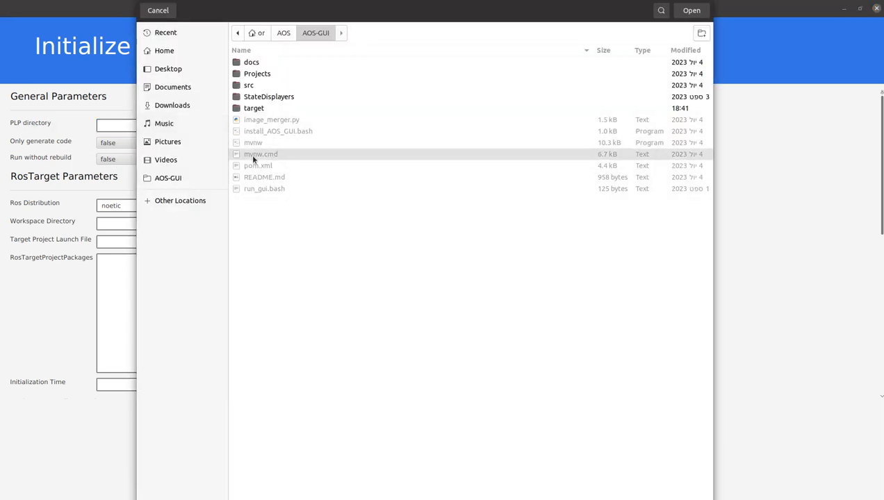
{"action": "left_click", "coordinate": [283, 33]}
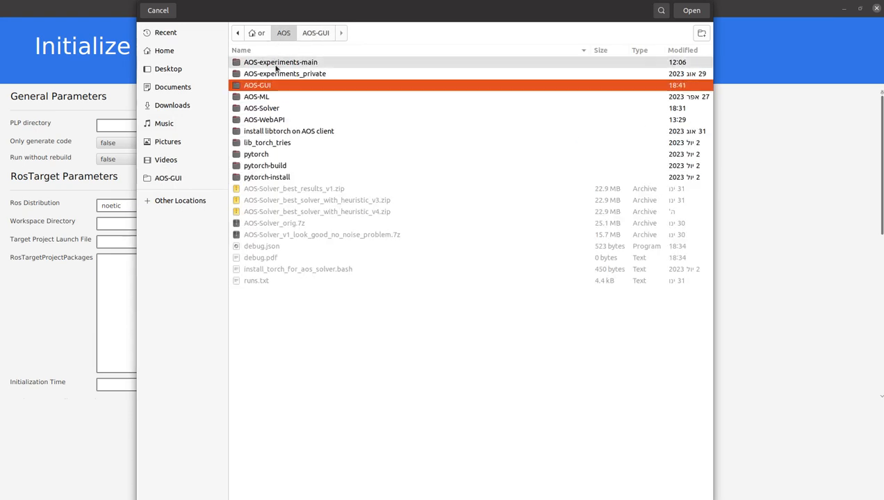
{"action": "double_click", "coordinate": [281, 62]}
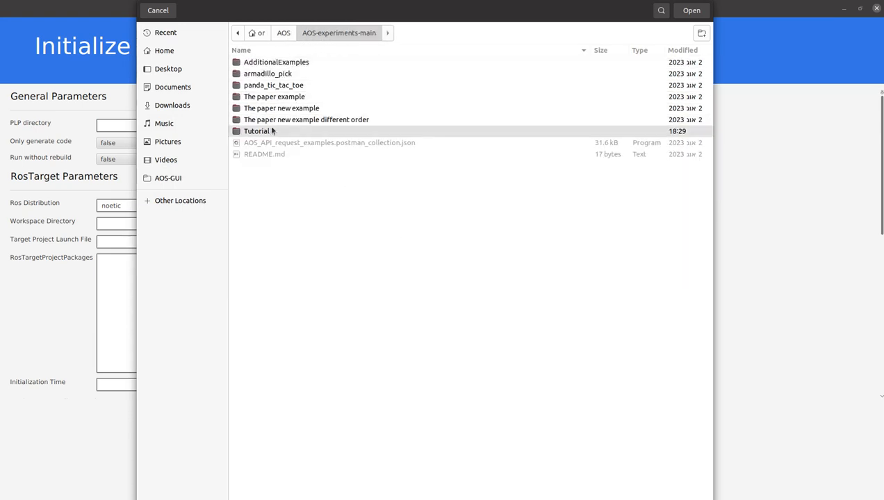
{"action": "double_click", "coordinate": [271, 130]}
{"action": "left_click", "coordinate": [300, 75]}
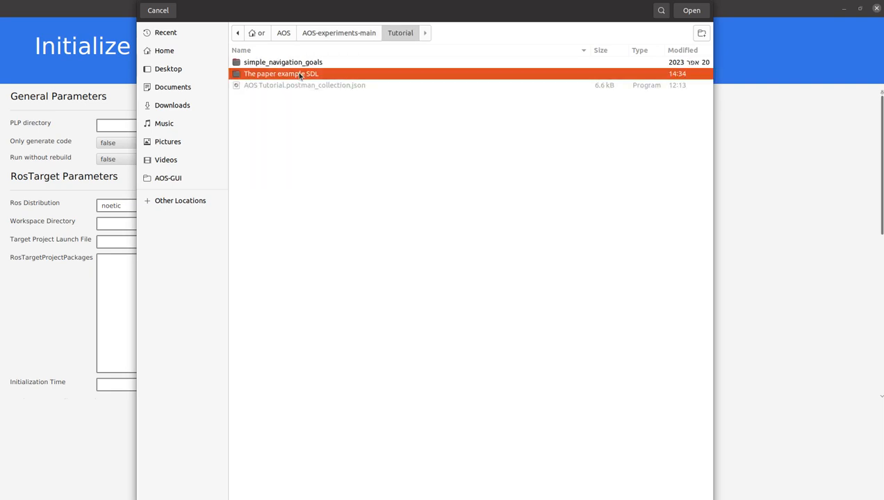
{"action": "left_click", "coordinate": [691, 10]}
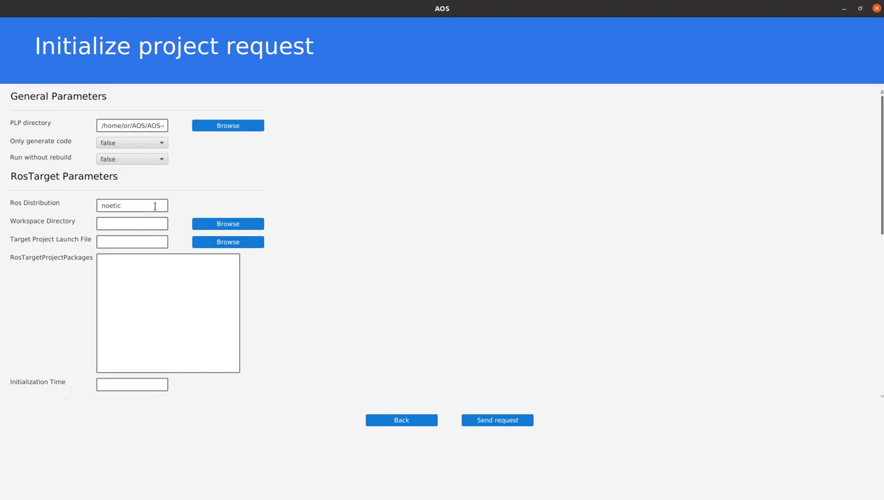
Set Manual Control to true and BeliefStateParticlesToSave to 50 in the solver configuration parameters
{"action": "left_click_drag", "start_coordinate": [878, 182], "coordinate": [848, 300]}
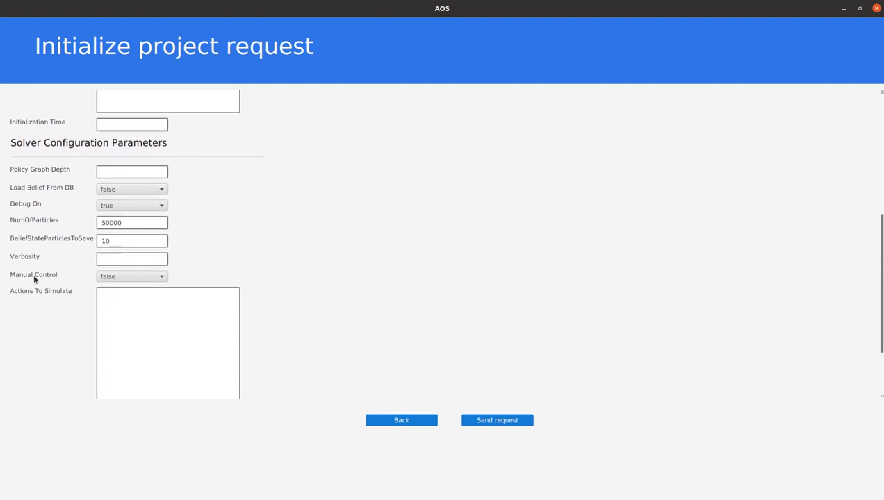
{"action": "left_click", "coordinate": [131, 276]}
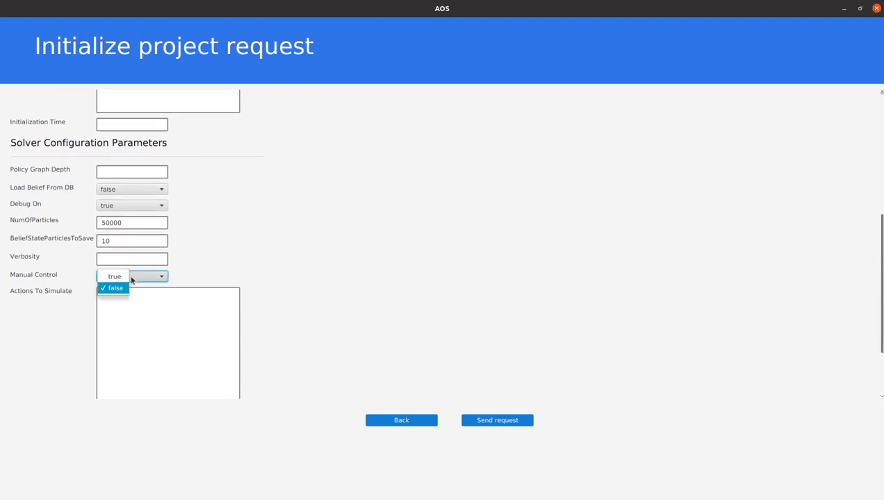
{"action": "left_click", "coordinate": [113, 276]}
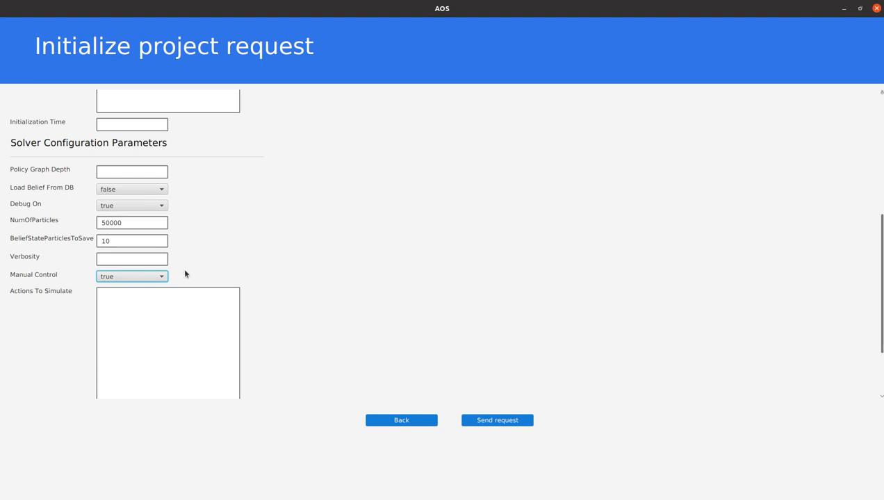
{"action": "left_click", "coordinate": [110, 222]}
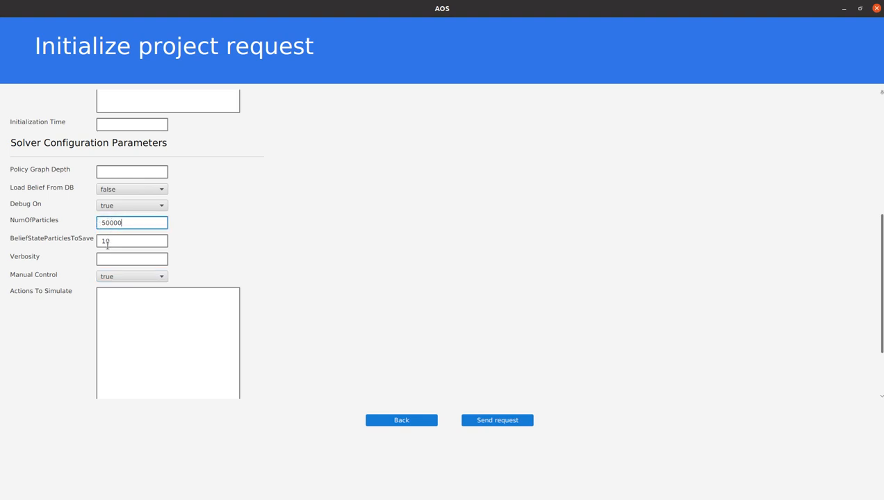
{"action": "left_click", "coordinate": [108, 242]}
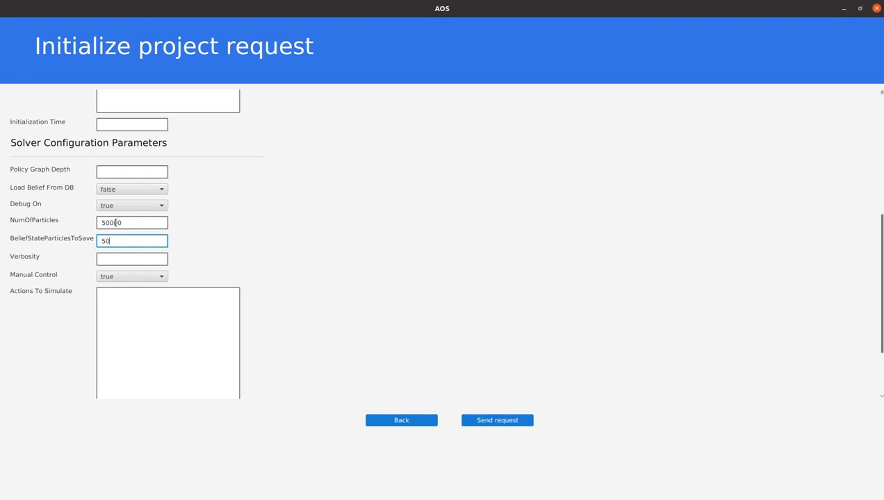
Review the NumOfParticles and BeliefStateParticlesToSave settings and the remaining solver and middleware parameters of the request
{"action": "left_click_drag", "start_coordinate": [101, 221], "coordinate": [119, 222]}
{"action": "left_click", "coordinate": [119, 223]}
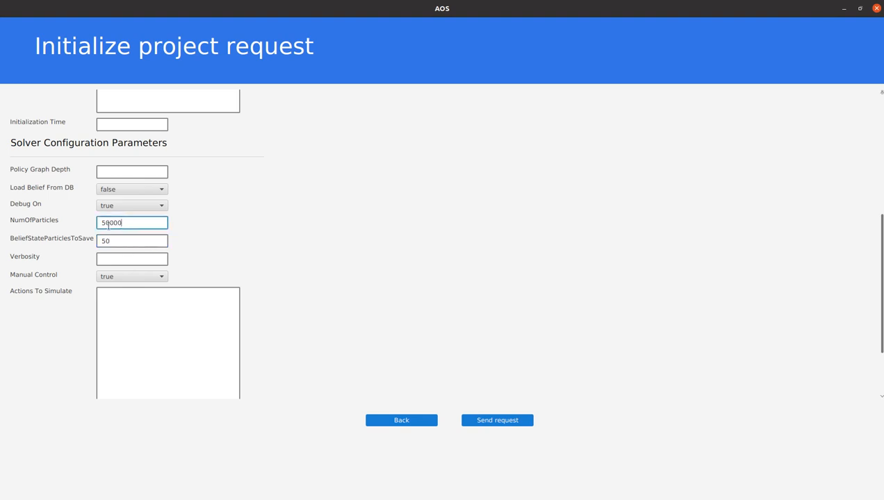
{"action": "left_click", "coordinate": [108, 241]}
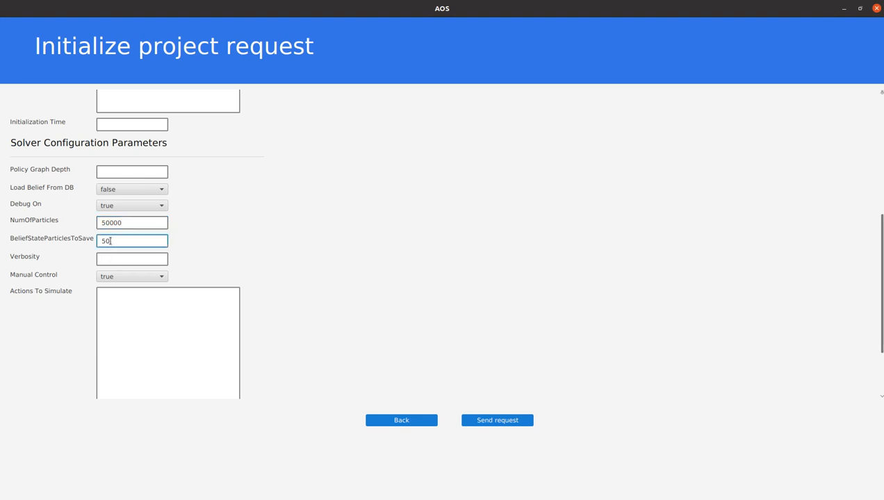
{"action": "left_click_drag", "start_coordinate": [101, 240], "coordinate": [107, 240]}
{"action": "left_click", "coordinate": [113, 240]}
{"action": "left_click_drag", "start_coordinate": [880, 314], "coordinate": [880, 372]}
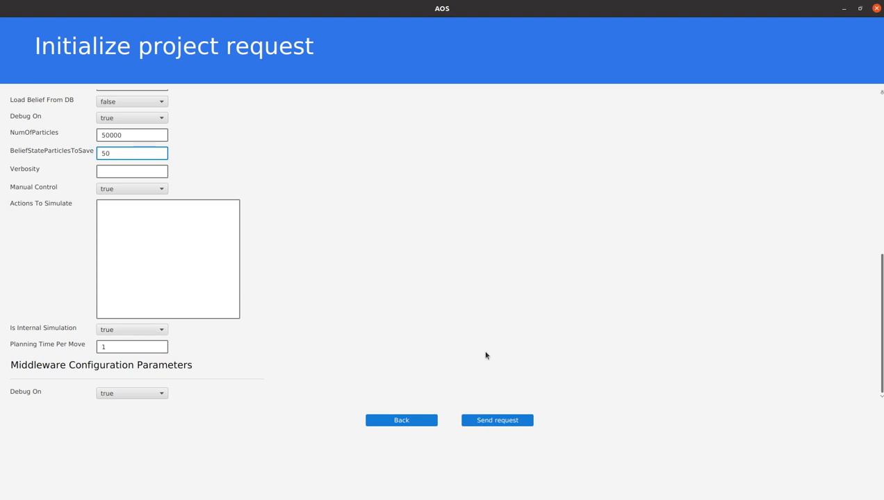
{"action": "left_click_drag", "start_coordinate": [881, 332], "coordinate": [771, 367]}
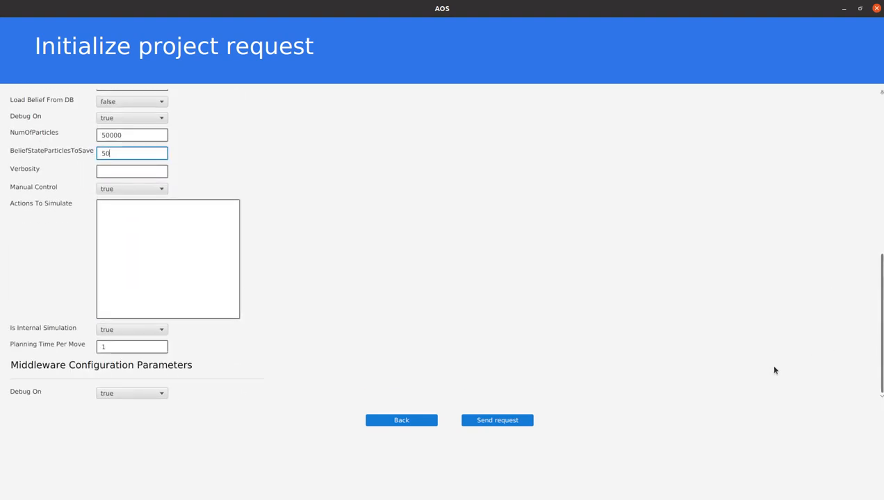
Send the project initialization request, expand all remarks in the response to check them, and close the response
{"action": "left_click", "coordinate": [502, 422]}
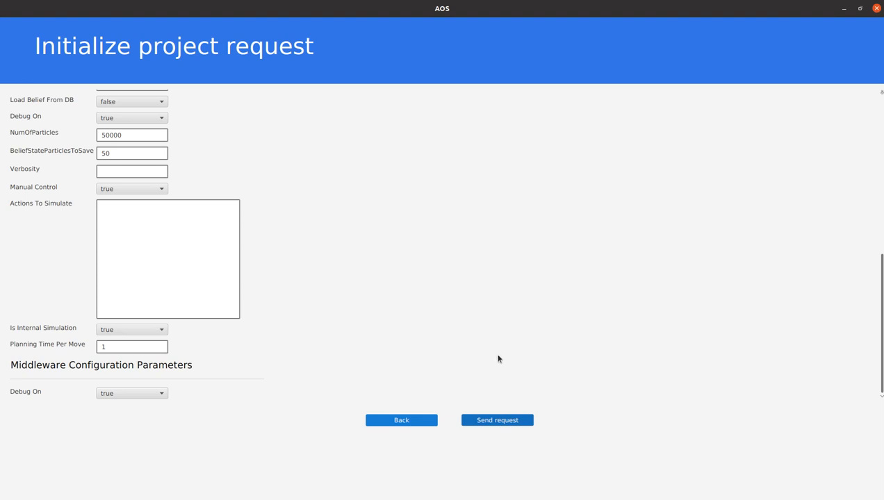
{"action": "left_click", "coordinate": [517, 422]}
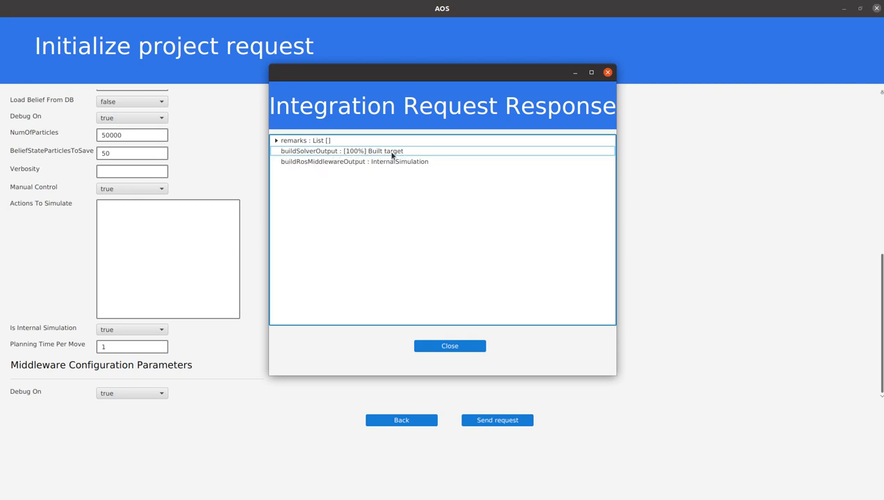
{"action": "left_click", "coordinate": [276, 141]}
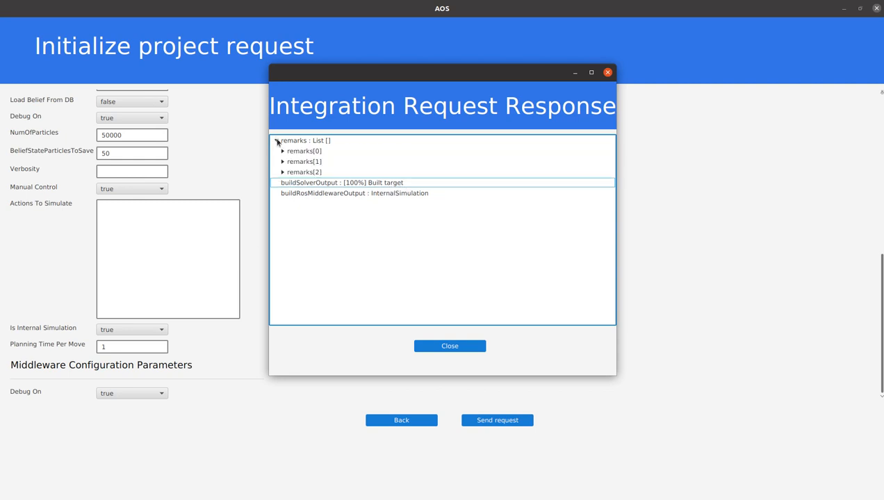
{"action": "left_click", "coordinate": [282, 151]}
{"action": "left_click", "coordinate": [282, 173]}
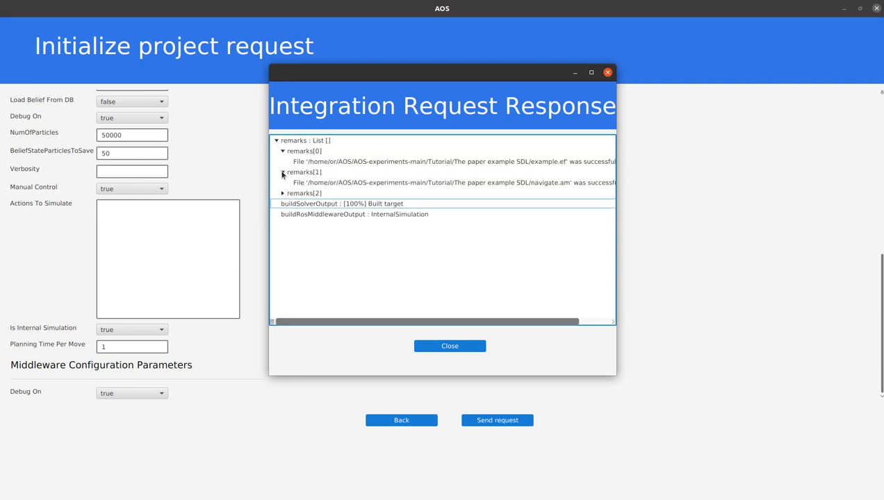
{"action": "left_click", "coordinate": [282, 193]}
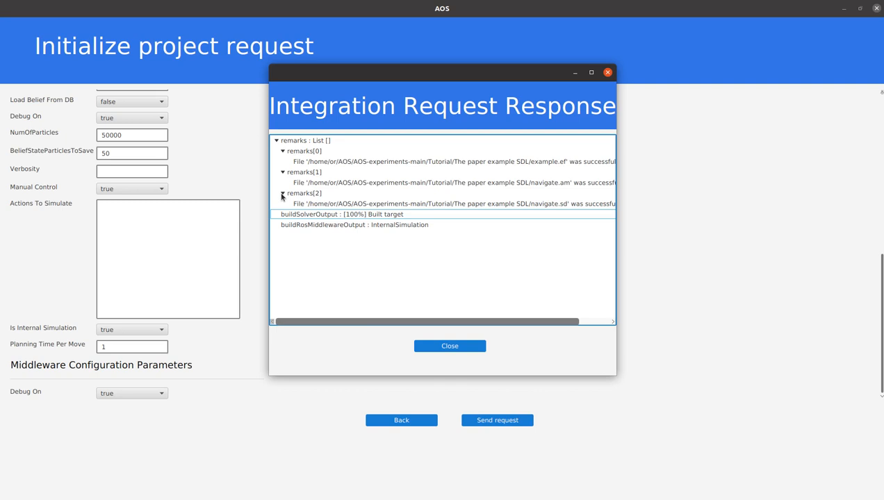
{"action": "left_click", "coordinate": [428, 347]}
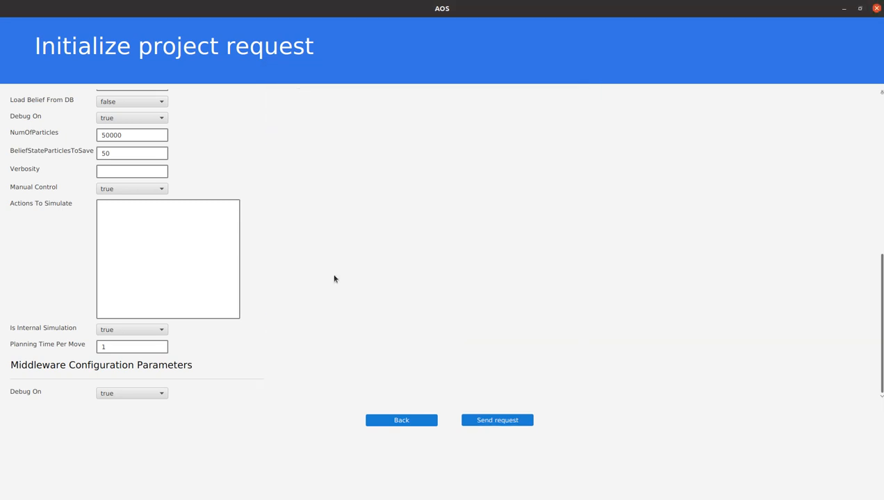
Open the Get Execution Outcome request, set the belief size to 50 without a script path, and send it
{"action": "left_click", "coordinate": [408, 421]}
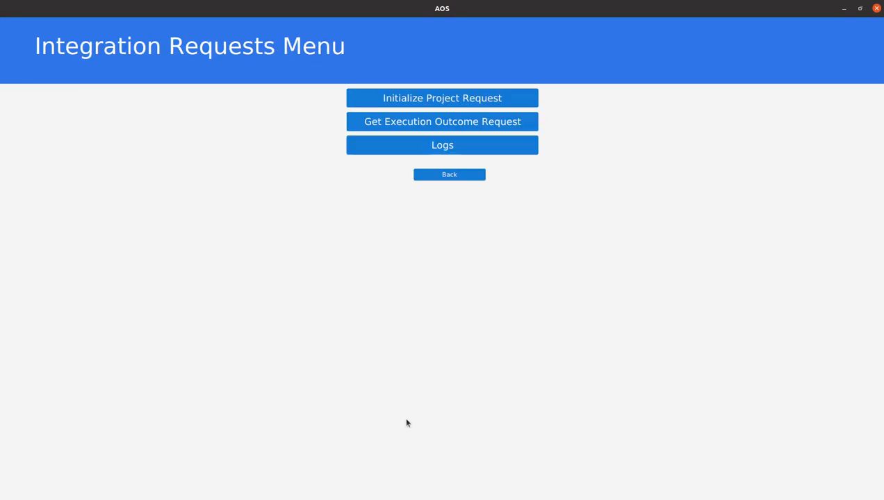
{"action": "left_click", "coordinate": [384, 125]}
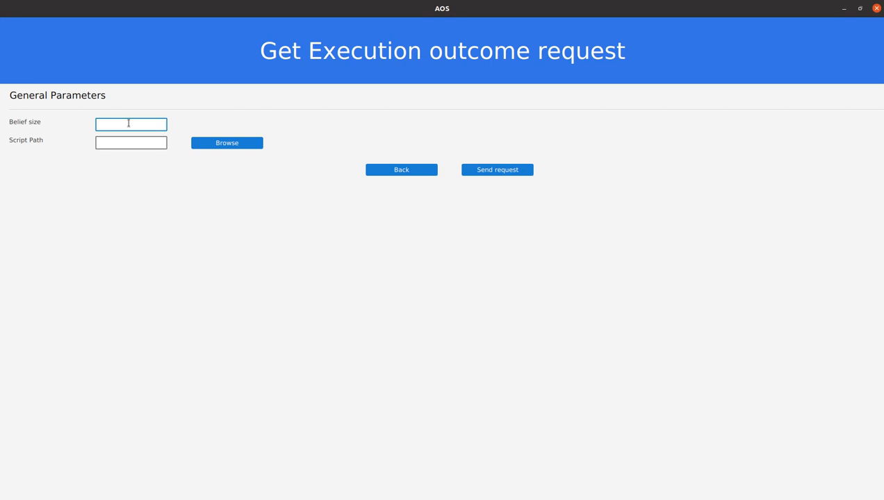
{"action": "type", "text": "50"}
{"action": "left_click", "coordinate": [139, 142]}
{"action": "left_click", "coordinate": [109, 127]}
{"action": "left_click", "coordinate": [487, 173]}
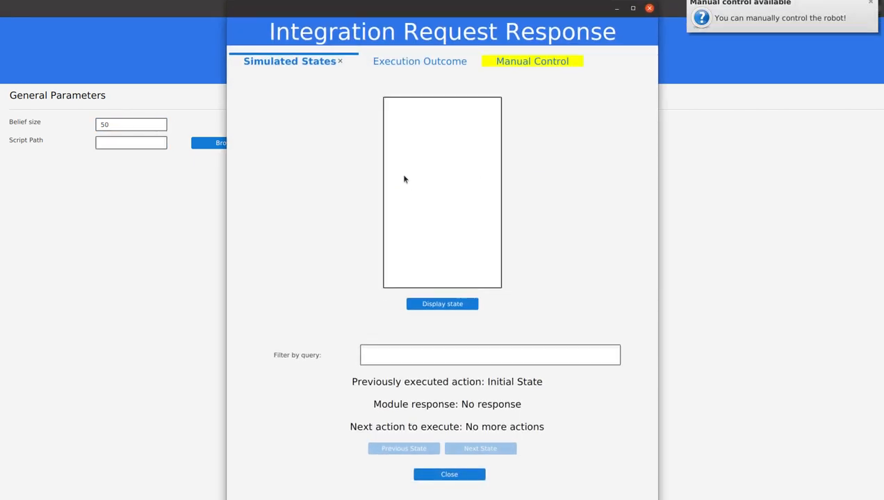
Manually send the solver action ID:1, navigateAction with discreteDestination:2, to the robot
{"action": "left_click", "coordinate": [523, 61]}
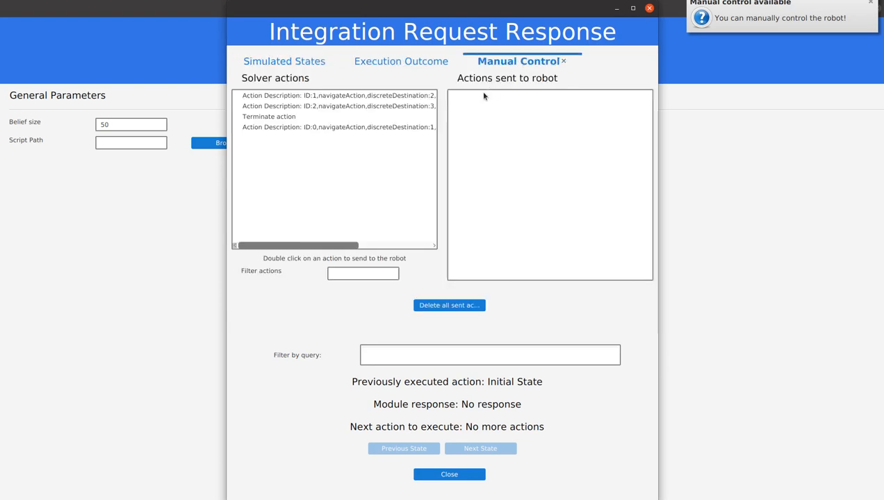
{"action": "mouse_move", "coordinate": [331, 246]}
{"action": "left_mouse_down"}
{"action": "mouse_move", "coordinate": [357, 247]}
{"action": "mouse_move", "coordinate": [325, 246]}
{"action": "left_mouse_up"}
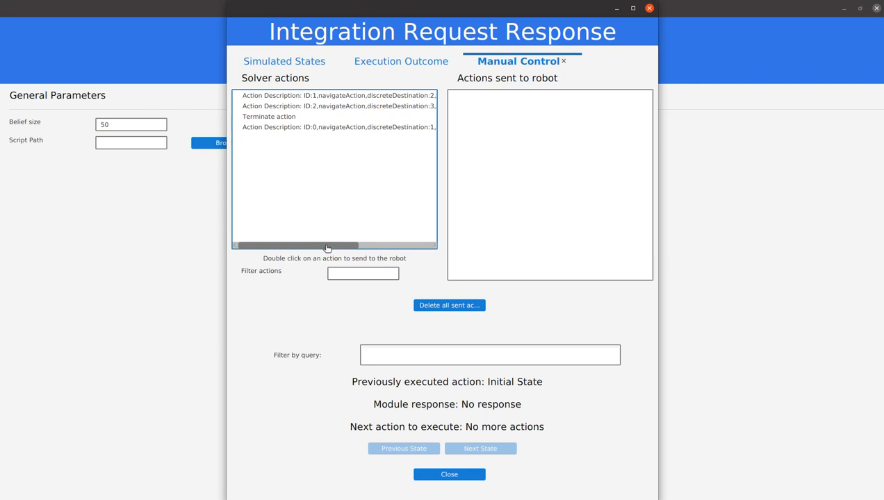
{"action": "left_click_drag", "start_coordinate": [325, 247], "coordinate": [330, 247]}
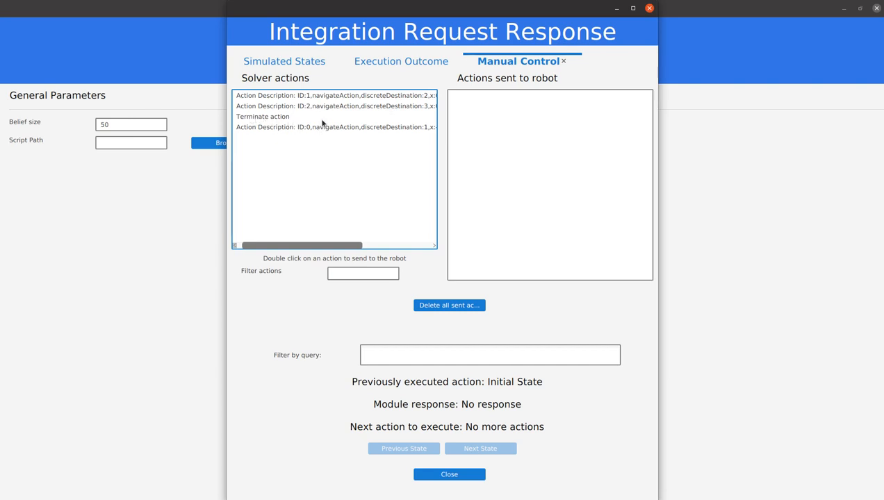
{"action": "left_click", "coordinate": [356, 97]}
{"action": "double_click", "coordinate": [356, 98]}
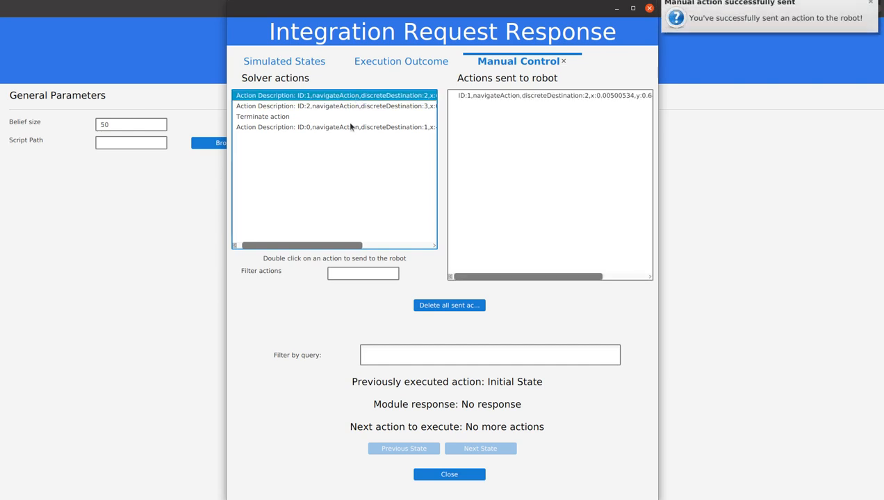
{"action": "left_click", "coordinate": [483, 117]}
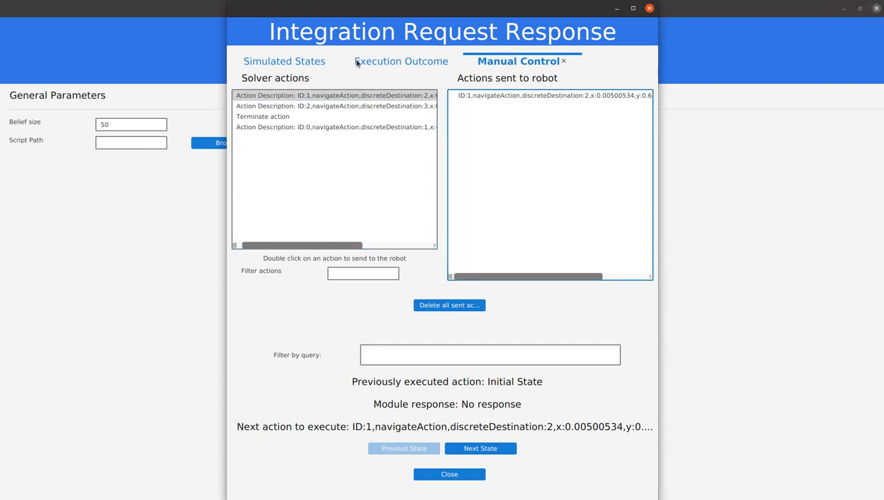
Examine the discrete and visited values of v1, v2 and v3 in the initial simulated state
{"action": "left_click", "coordinate": [305, 64]}
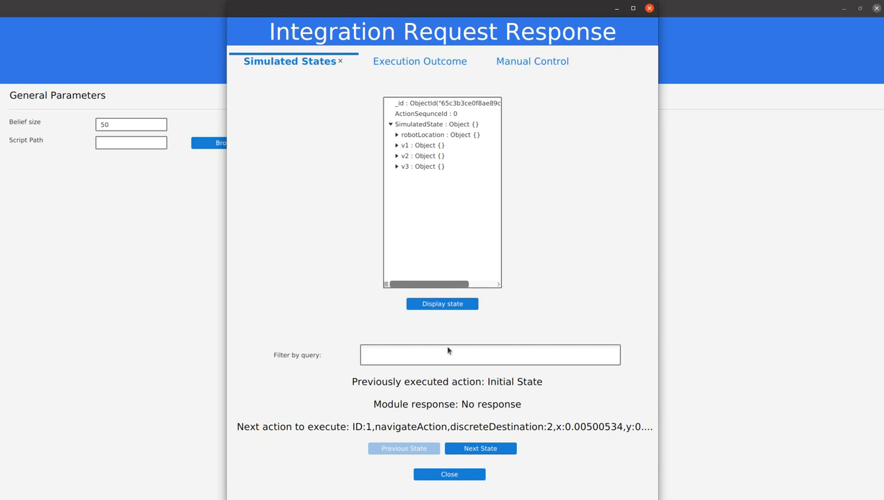
{"action": "left_click", "coordinate": [396, 145]}
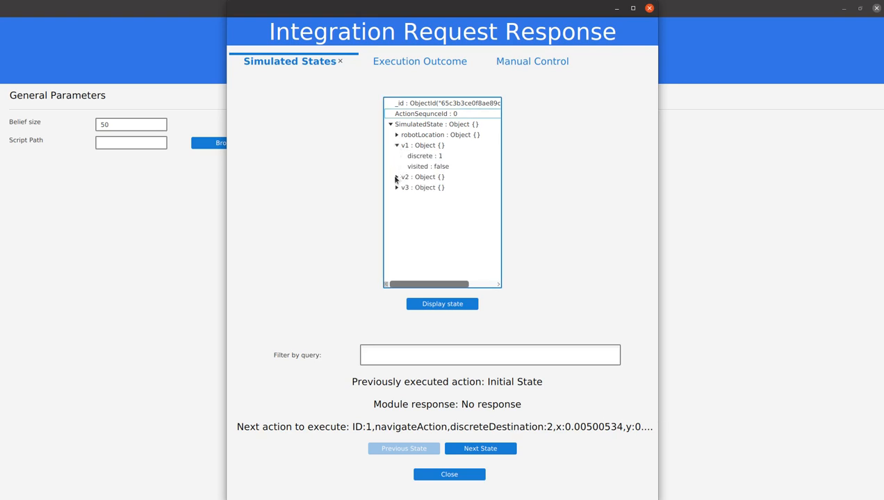
{"action": "left_click", "coordinate": [396, 177]}
{"action": "left_click", "coordinate": [397, 209]}
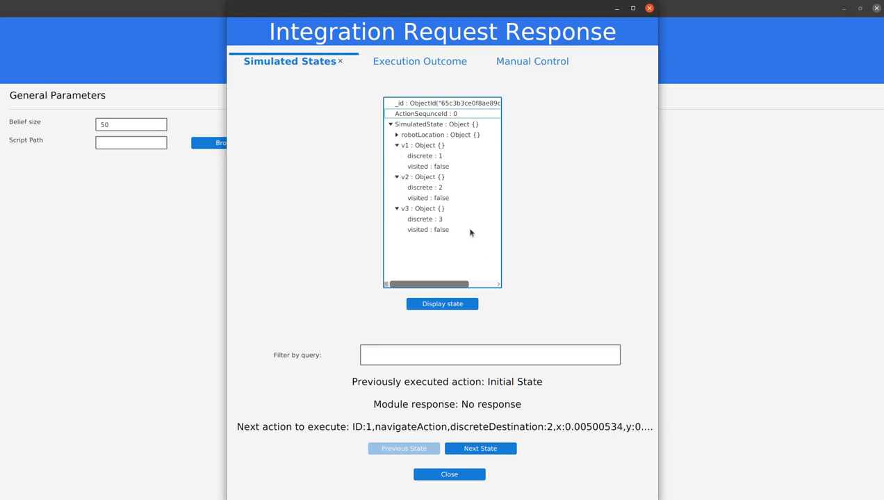
Compare robotLocation between the initial state and the state after the navigate action, and inspect v2 in the latter
{"action": "left_click", "coordinate": [491, 450]}
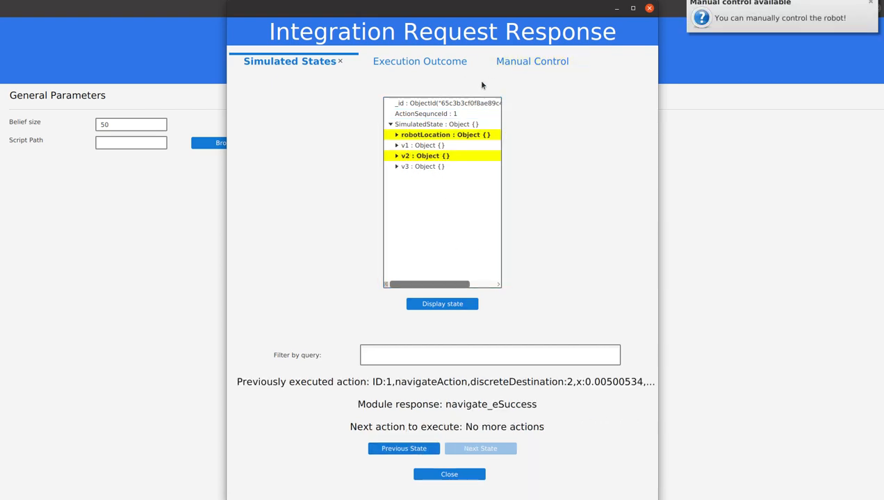
{"action": "left_click", "coordinate": [397, 135]}
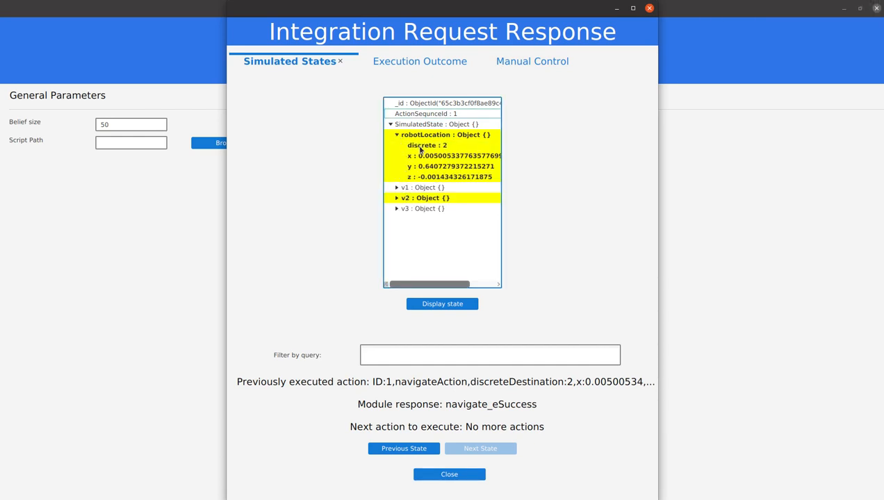
{"action": "left_click", "coordinate": [406, 444]}
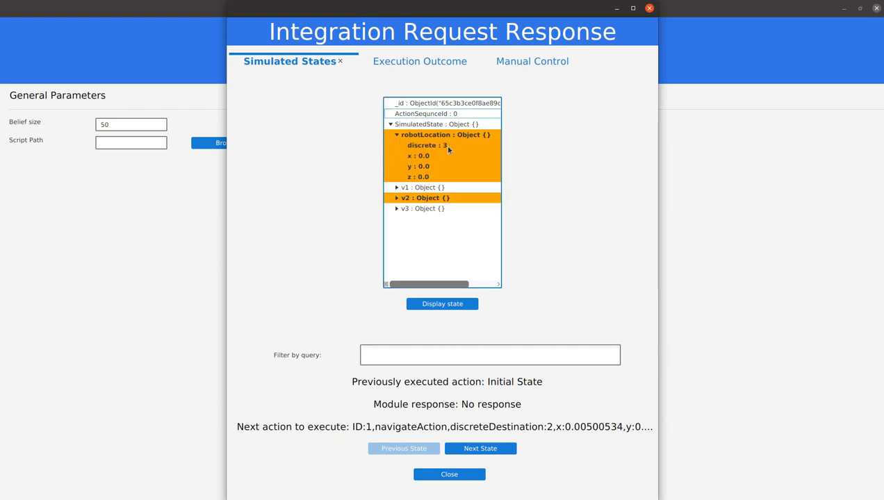
{"action": "left_click", "coordinate": [501, 449]}
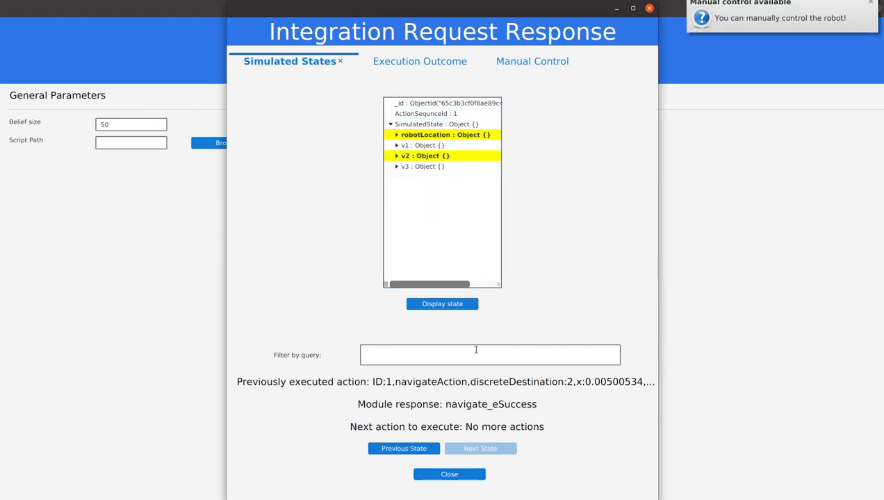
{"action": "left_click", "coordinate": [396, 135]}
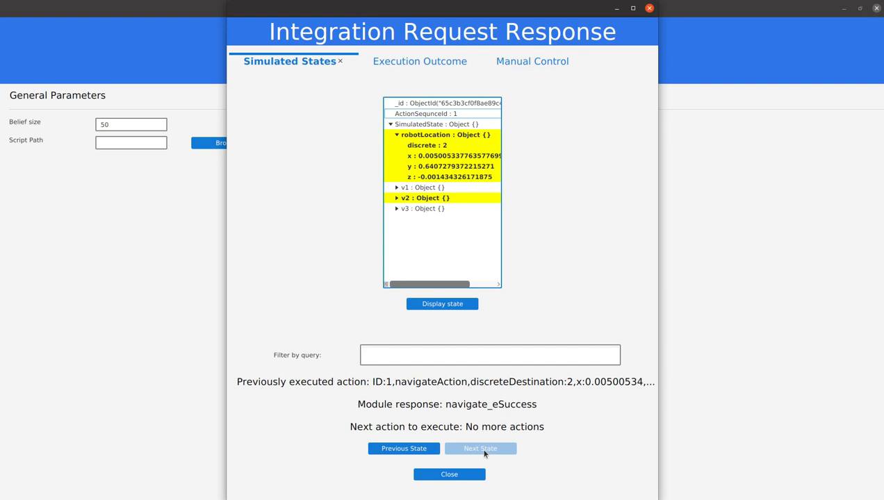
{"action": "left_click", "coordinate": [532, 63]}
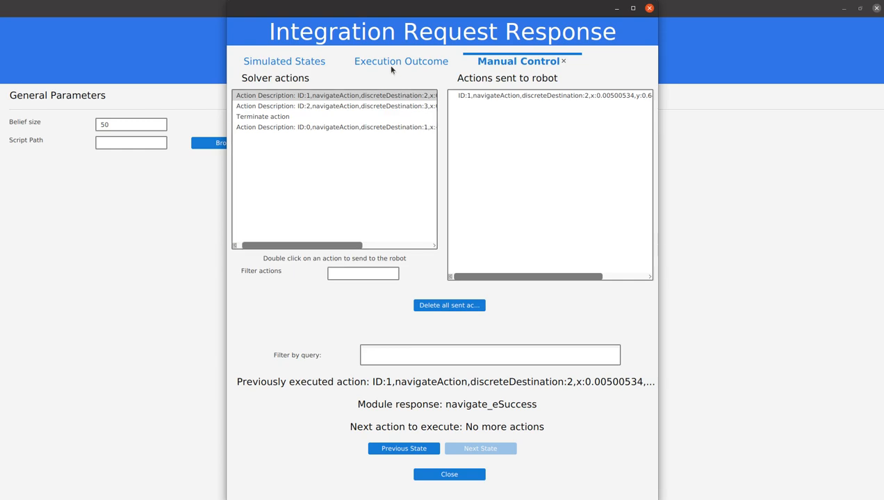
{"action": "left_click", "coordinate": [311, 62]}
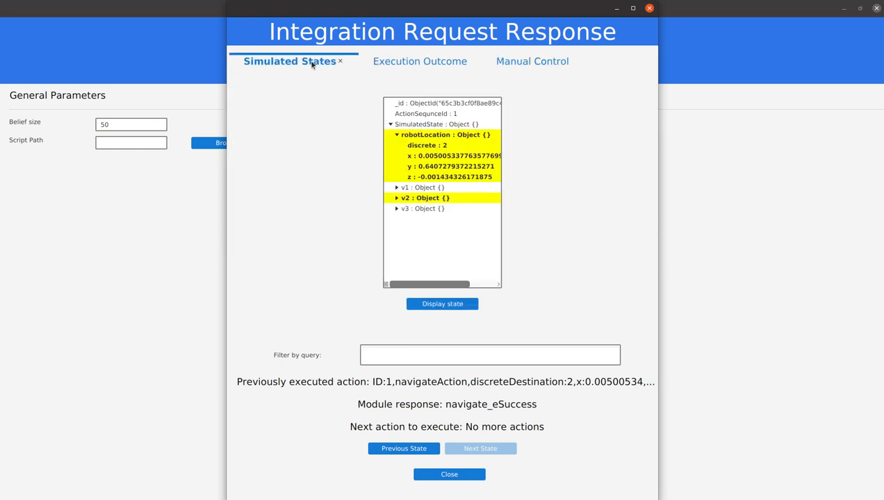
{"action": "left_click", "coordinate": [397, 198]}
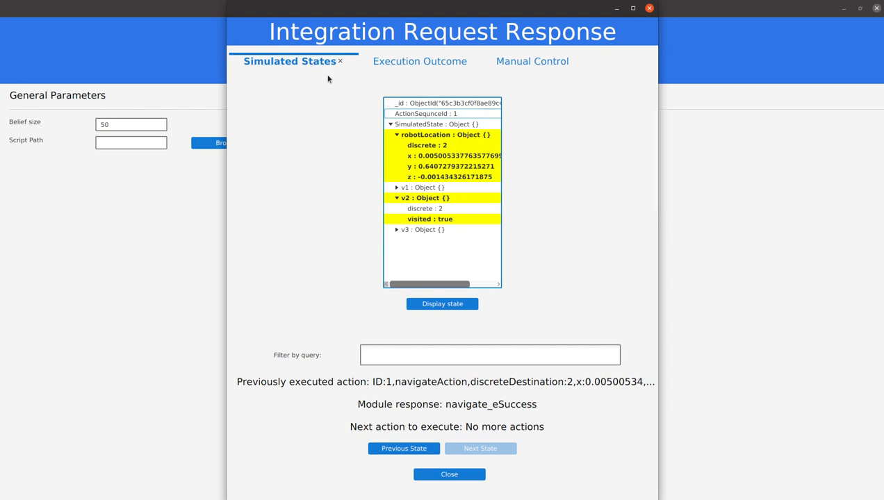
Show the initial state's execution outcome distributions in a maximized response window, filtered by the variable robotLocation.d
{"action": "left_click", "coordinate": [406, 61]}
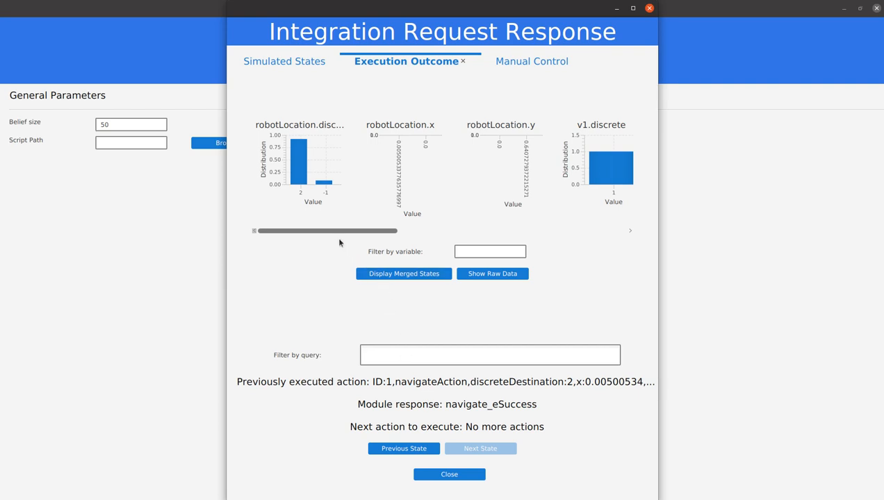
{"action": "left_click", "coordinate": [404, 450]}
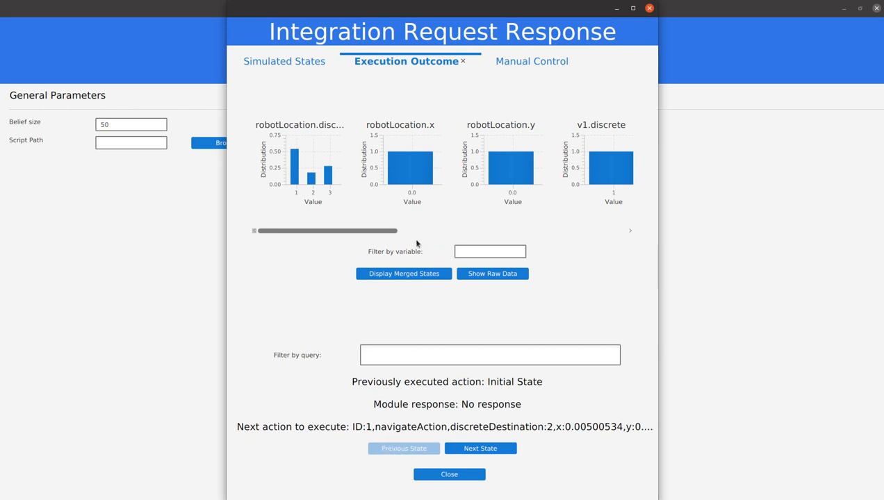
{"action": "left_click", "coordinate": [469, 251]}
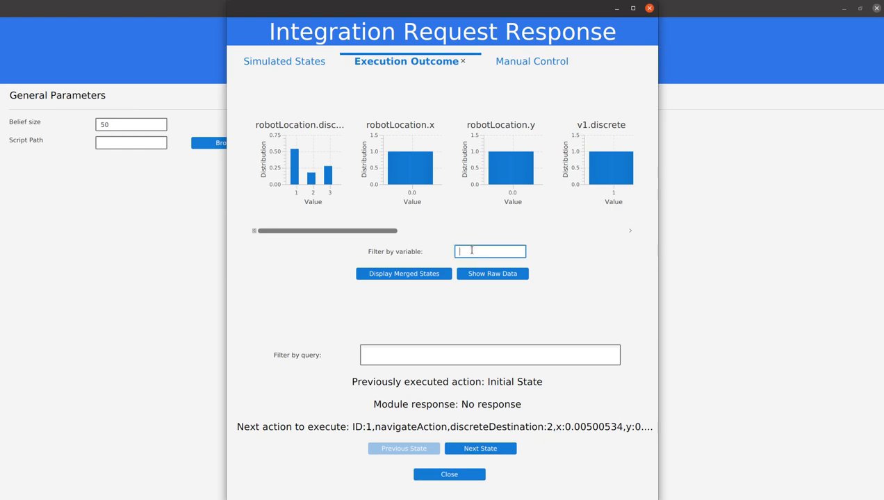
{"action": "left_click", "coordinate": [633, 8]}
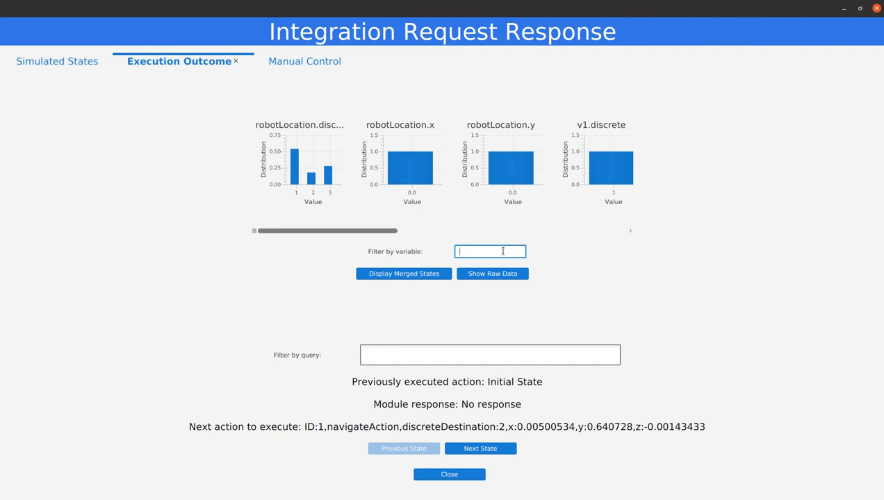
{"action": "type", "text": "r"}
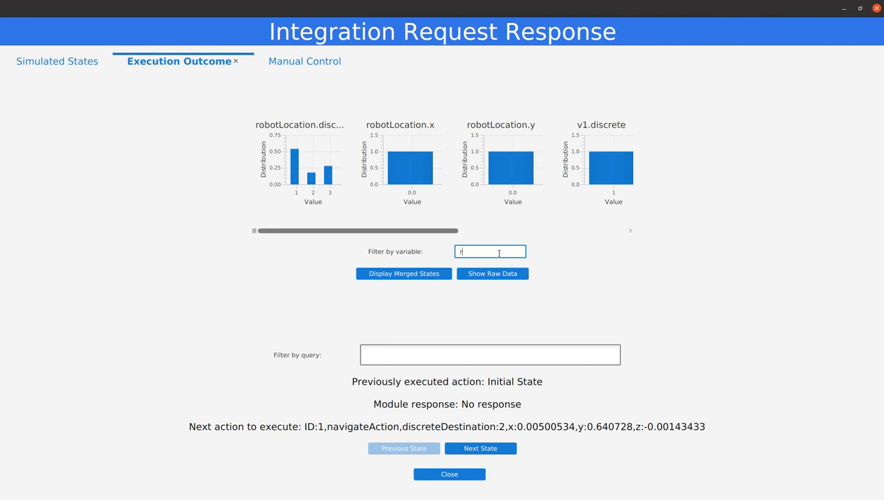
{"action": "type", "text": "obotlo"}
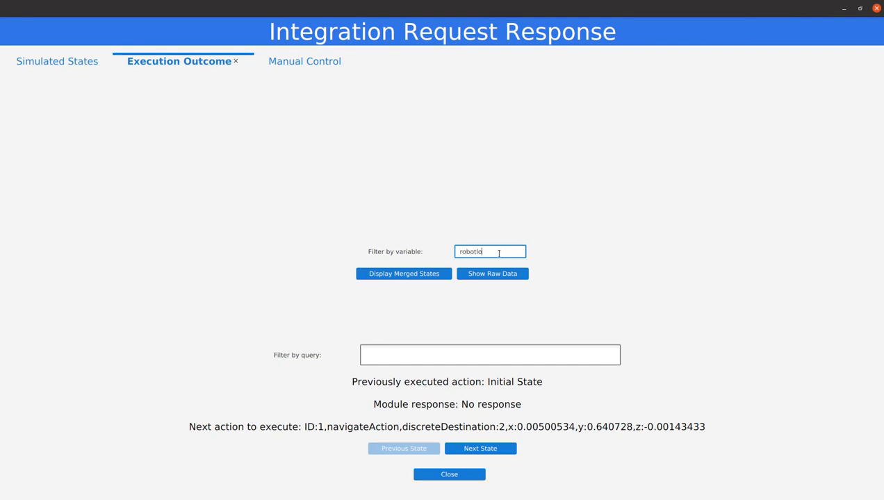
{"action": "key", "text": "BackSpace"}
{"action": "type", "text": "Locati"}
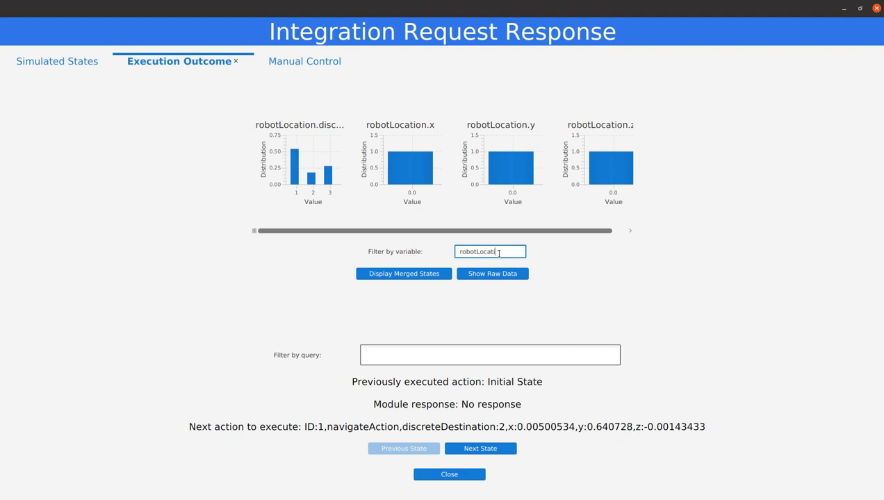
{"action": "type", "text": "on.d"}
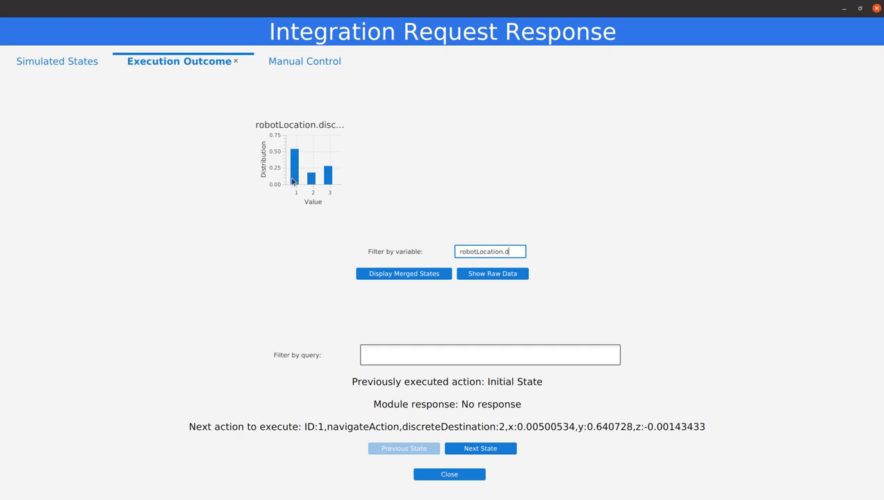
Check robotLocation in the initial simulated state against its discrete distribution in the execution outcome
{"action": "left_click", "coordinate": [65, 64]}
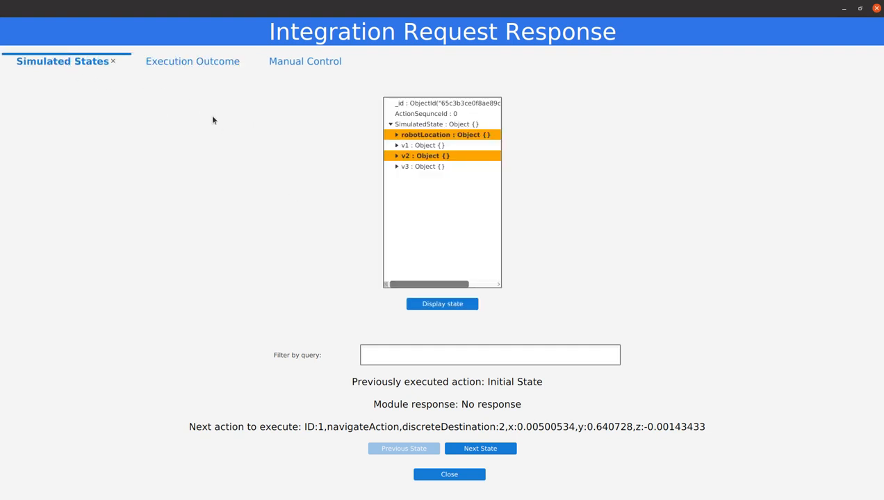
{"action": "left_click", "coordinate": [397, 136]}
{"action": "left_click", "coordinate": [200, 62]}
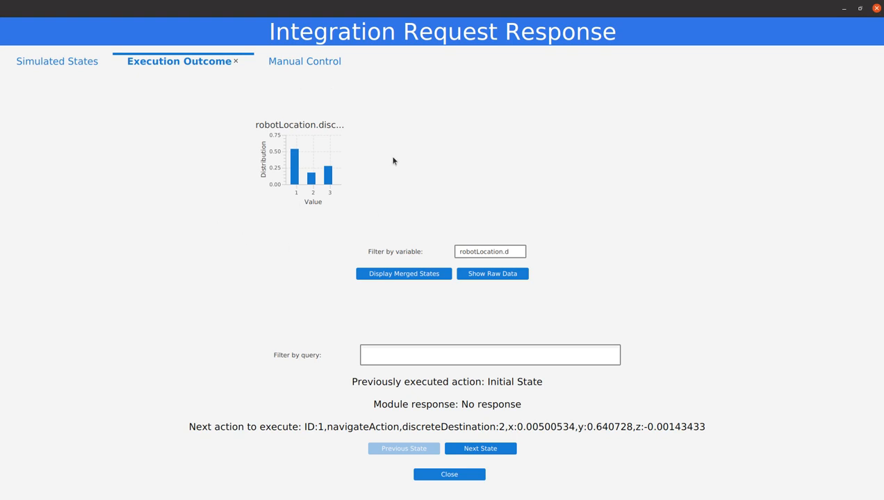
Switch to example.ef in Notepad++ and examine the initial_belief assignment of robotLocation.discrete against the distribution chart in AOS
{"action": "left_click", "coordinate": [10, 272]}
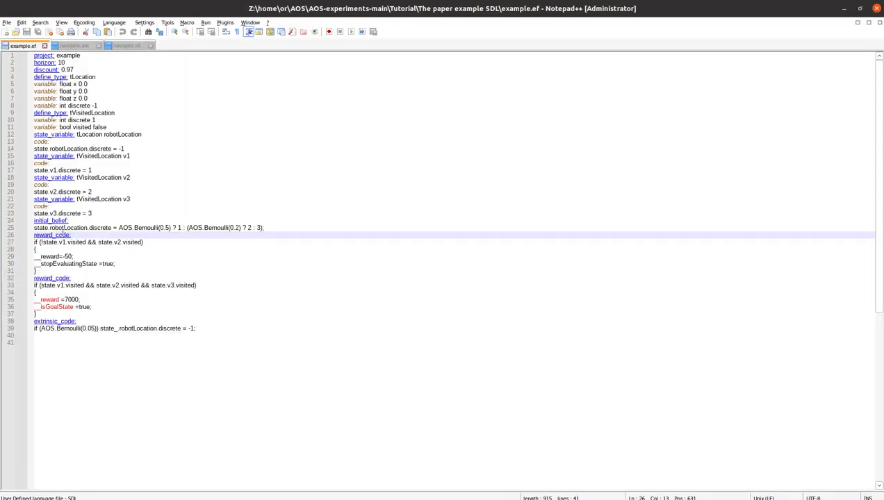
{"action": "double_click", "coordinate": [48, 219]}
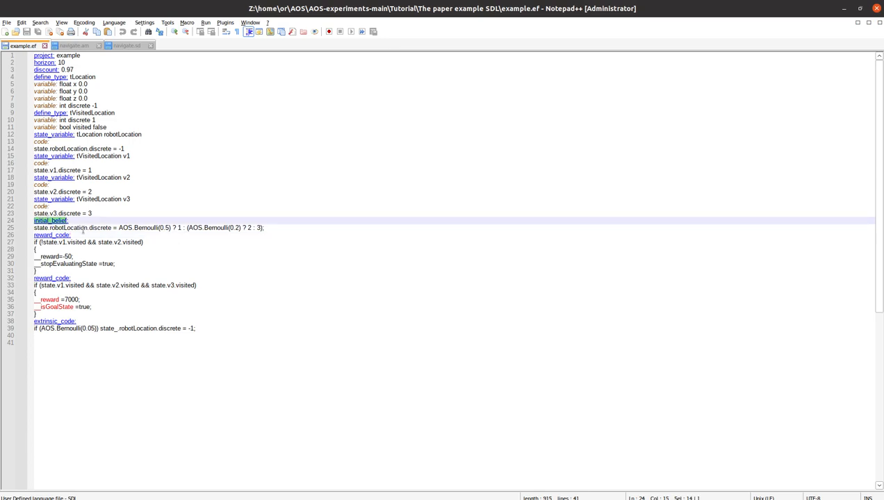
{"action": "left_click", "coordinate": [273, 227]}
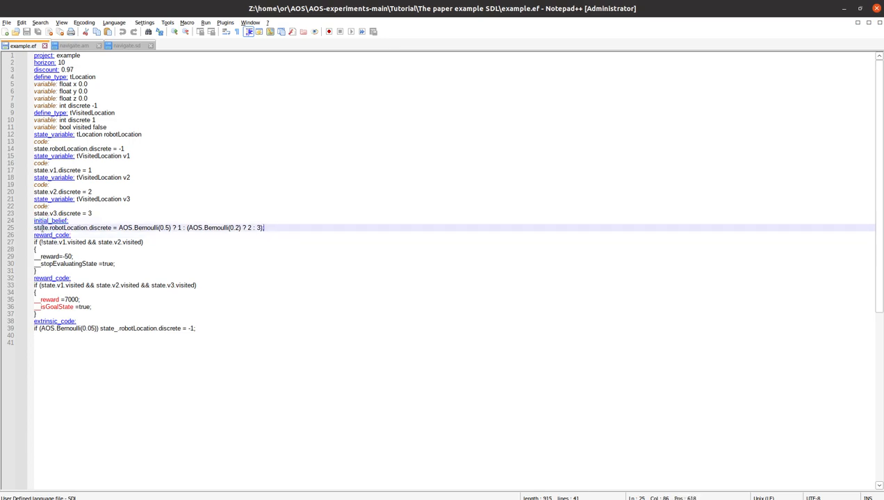
{"action": "double_click", "coordinate": [42, 227]}
{"action": "double_click", "coordinate": [68, 227]}
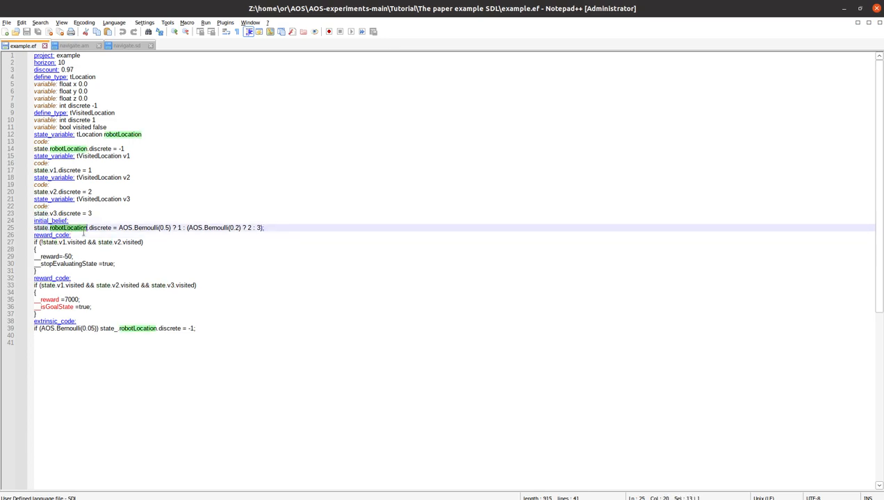
{"action": "double_click", "coordinate": [97, 228]}
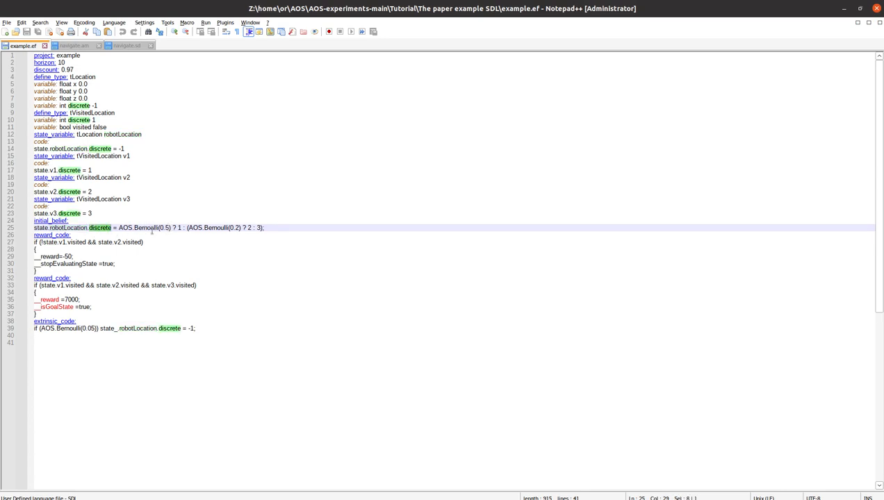
{"action": "double_click", "coordinate": [179, 228]}
{"action": "type", "text": "1"}
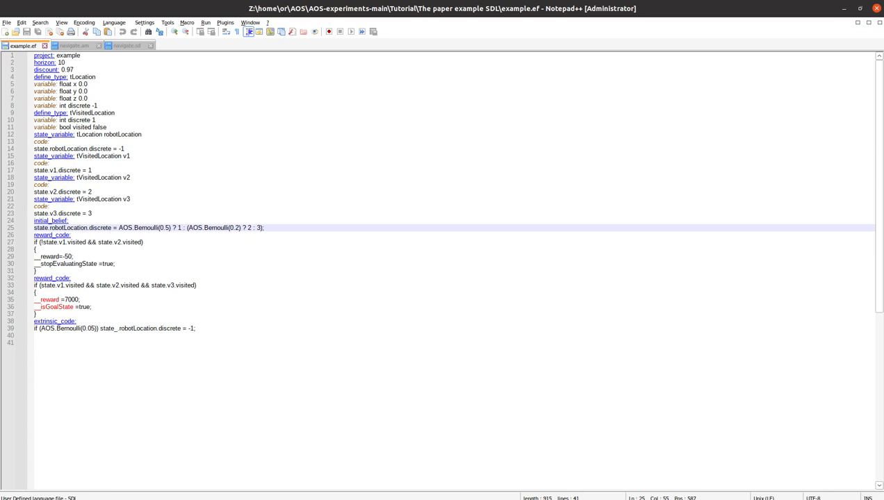
{"action": "left_click", "coordinate": [0, 340]}
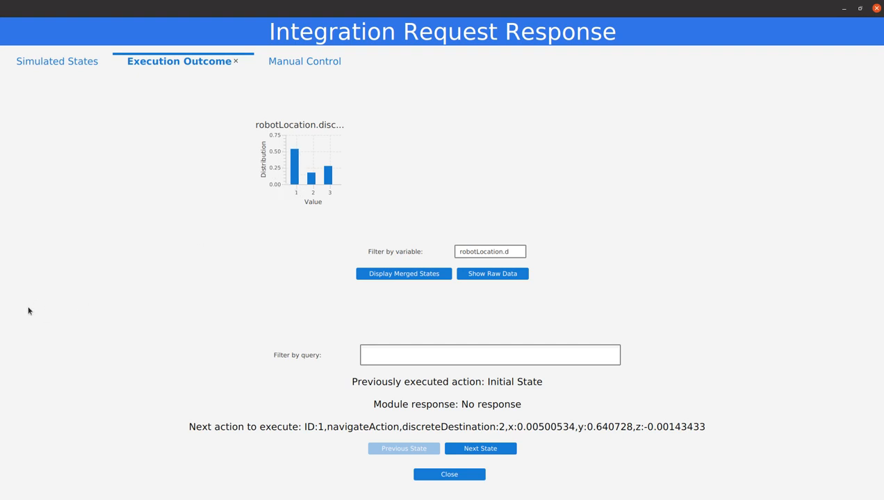
{"action": "key", "text": "alt+Tab"}
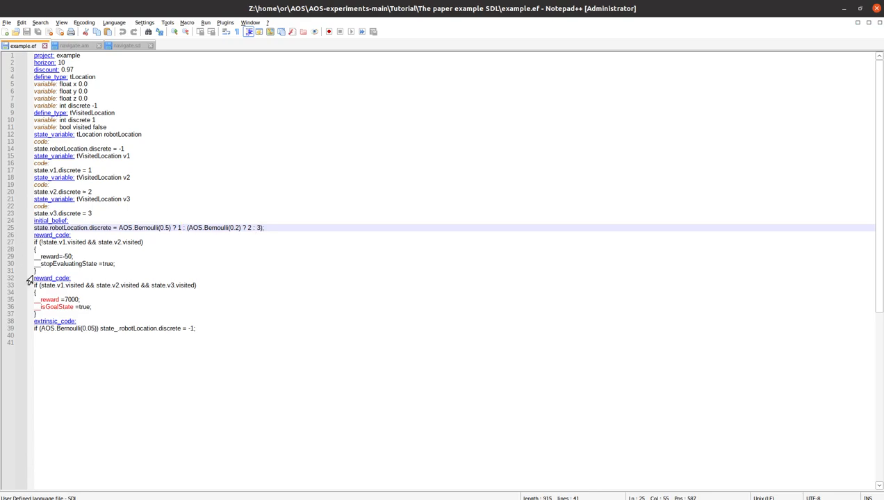
{"action": "left_click", "coordinate": [1, 334]}
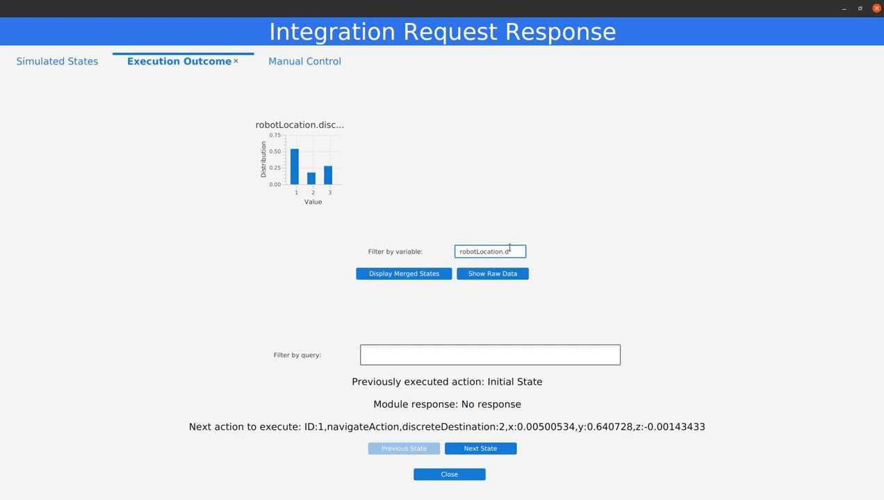
Filter the execution outcome distributions by the variable .x, and clear the filter to show all variables
{"action": "left_click_drag", "start_coordinate": [510, 248], "coordinate": [429, 252]}
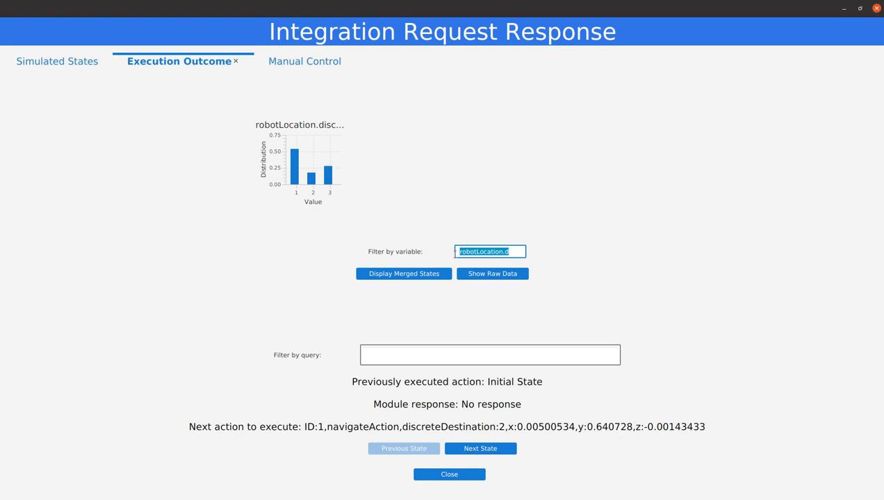
{"action": "key", "text": "BackSpace"}
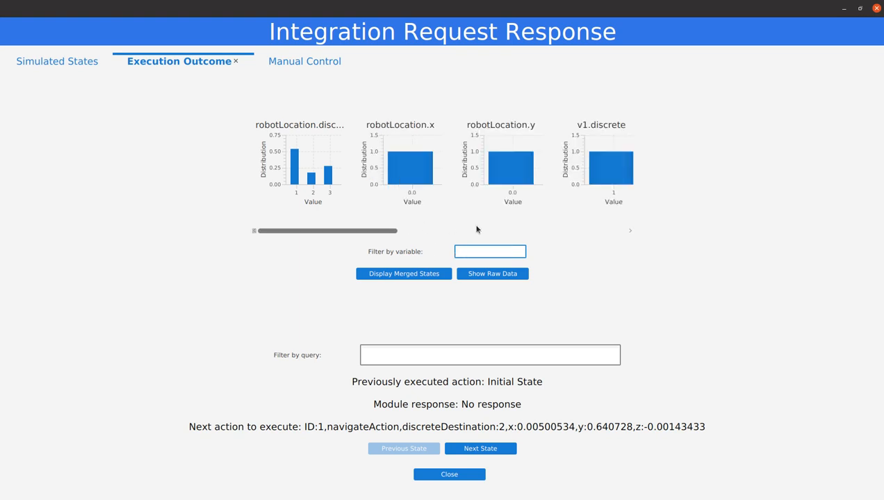
{"action": "type", "text": "x"}
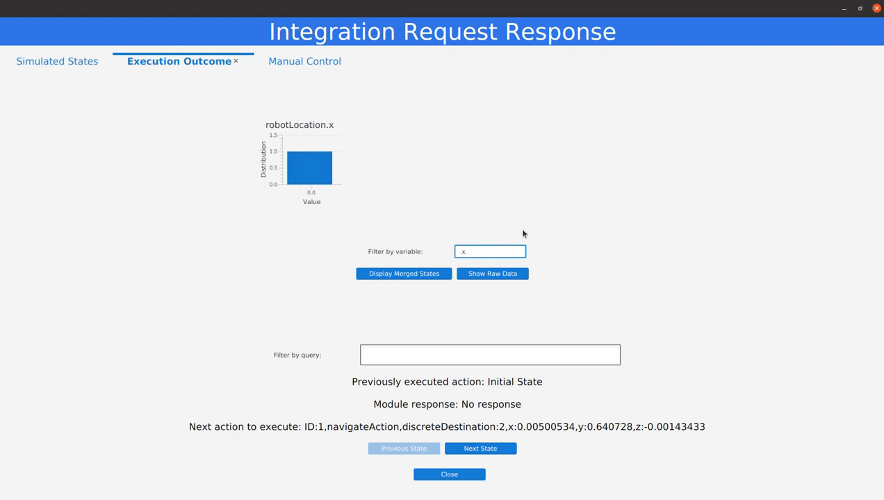
{"action": "key", "text": "BackSpace"}
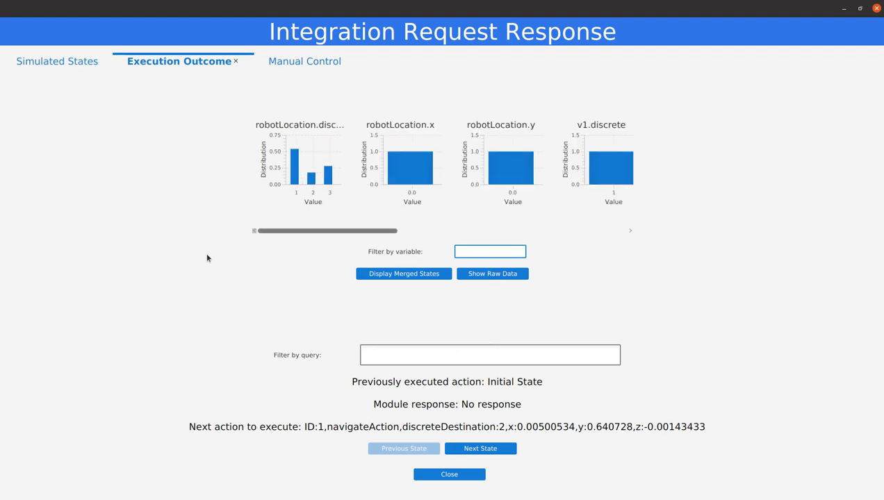
Advance to the simulated state after the first navigate action and check the available manual actions and its execution outcome distributions
{"action": "left_click", "coordinate": [79, 61]}
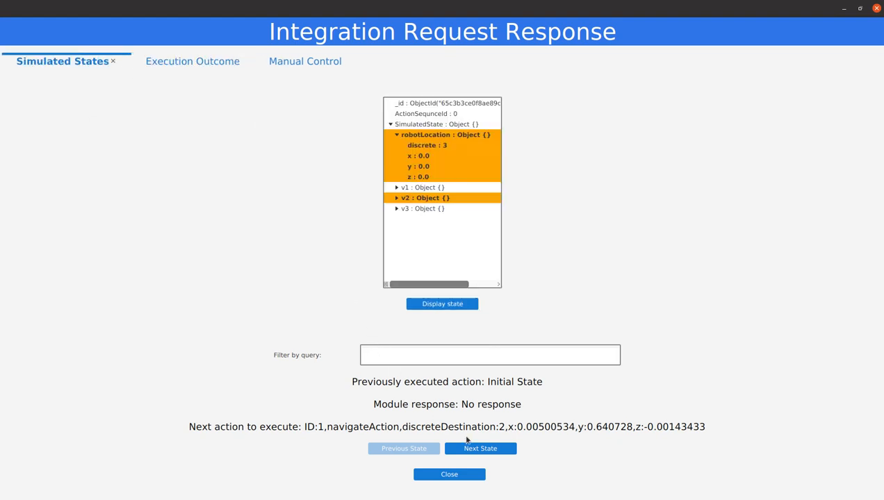
{"action": "left_click", "coordinate": [498, 448]}
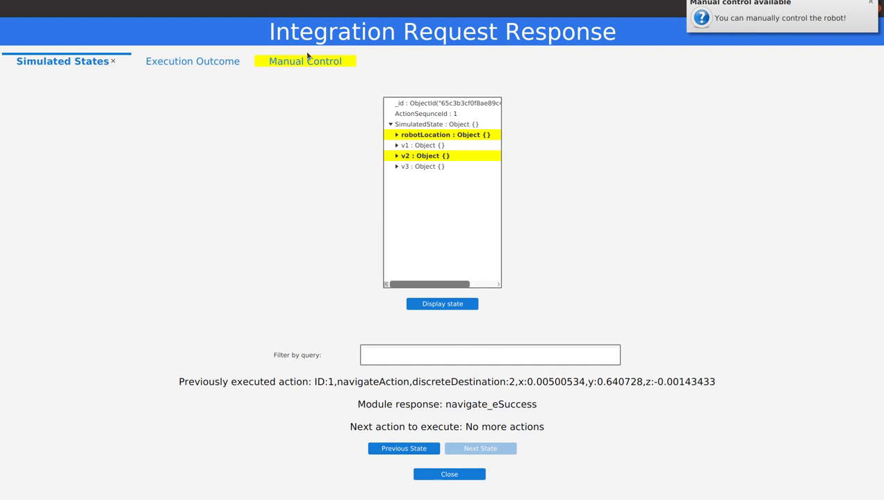
{"action": "left_click", "coordinate": [309, 62]}
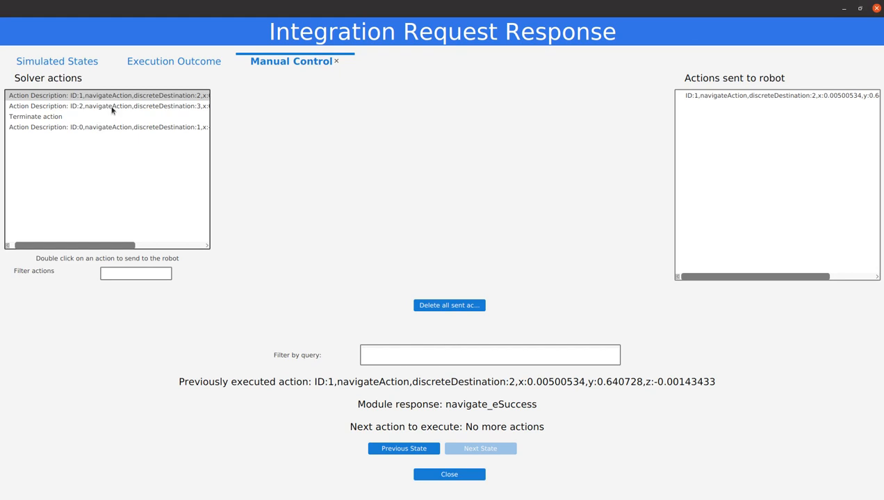
{"action": "left_click", "coordinate": [158, 63]}
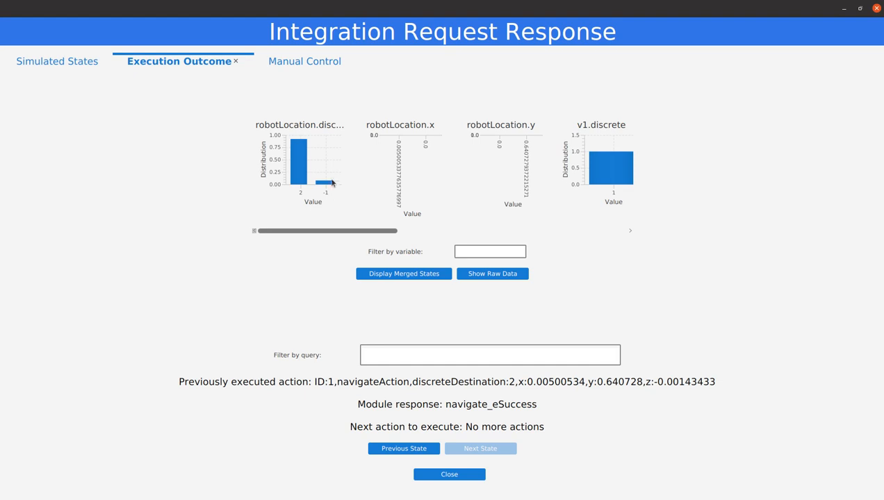
Manually send the navigate action ID:2 with discreteDestination:3 to the robot
{"action": "left_click", "coordinate": [305, 63]}
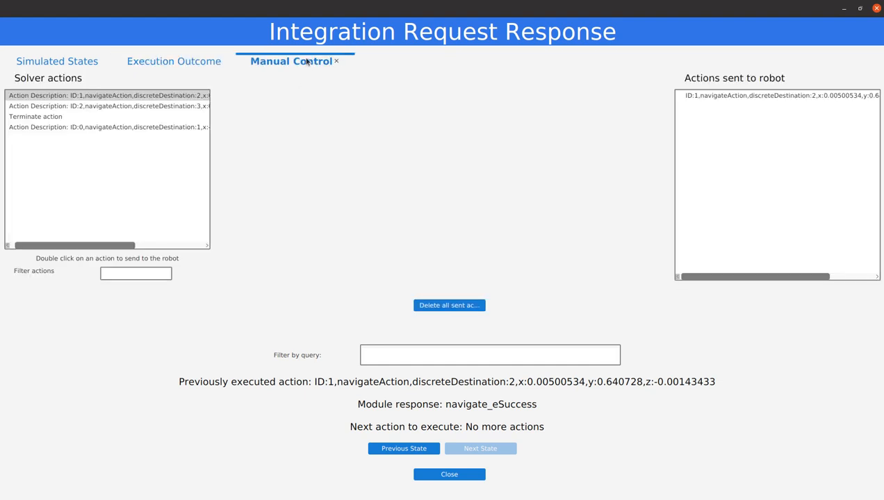
{"action": "left_click", "coordinate": [163, 106]}
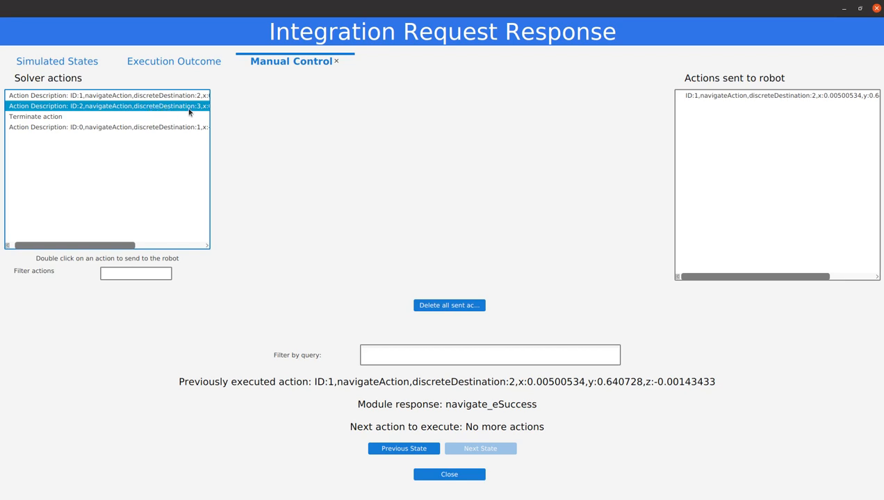
{"action": "double_click", "coordinate": [97, 107]}
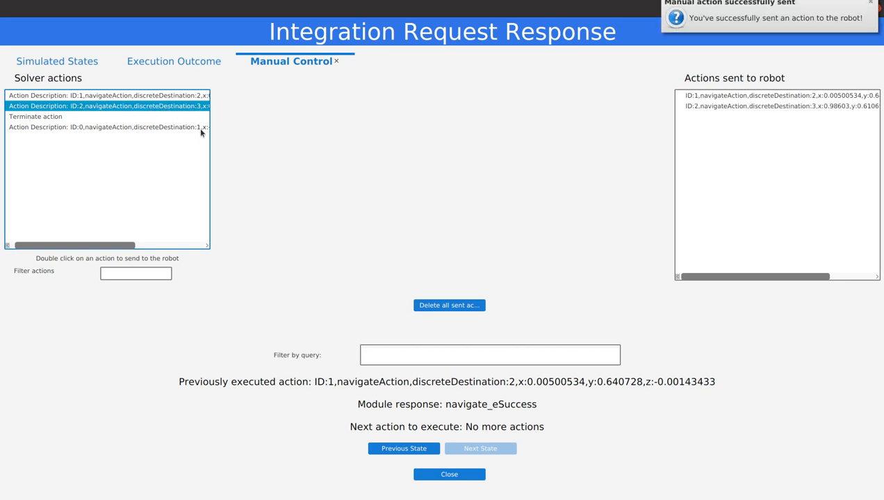
Advance to the state after the second navigate action, and inspect its execution outcome distributions and the robotLocation values in the simulated state
{"action": "left_click", "coordinate": [181, 65]}
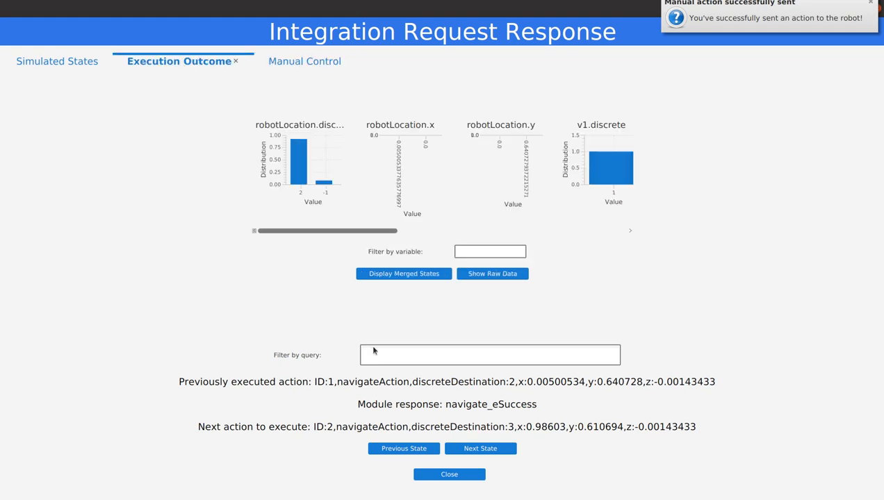
{"action": "left_click", "coordinate": [476, 450]}
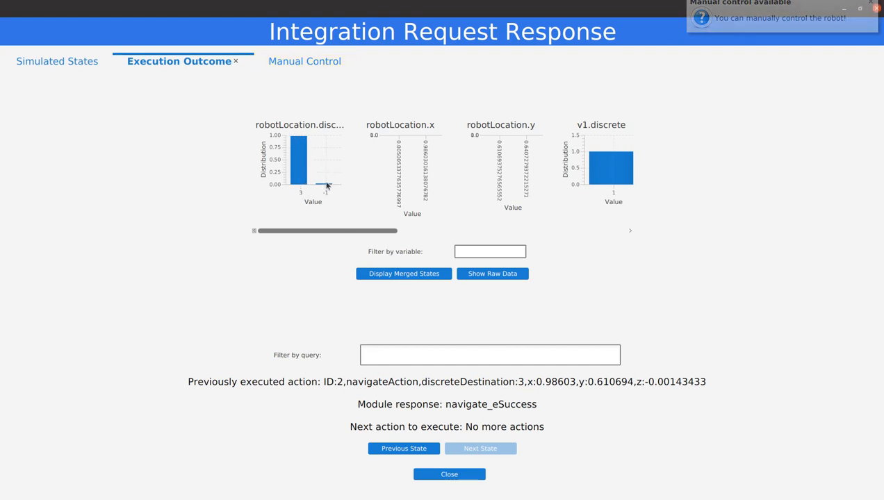
{"action": "left_click", "coordinate": [68, 65]}
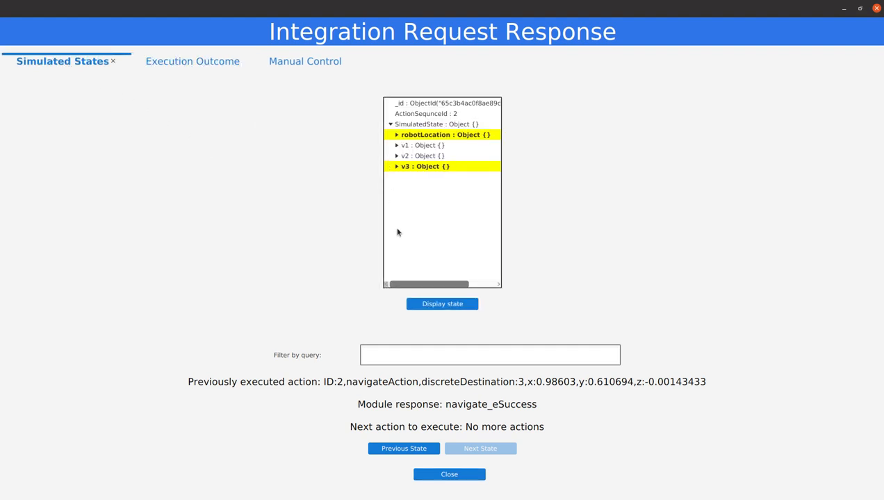
{"action": "left_click", "coordinate": [396, 136]}
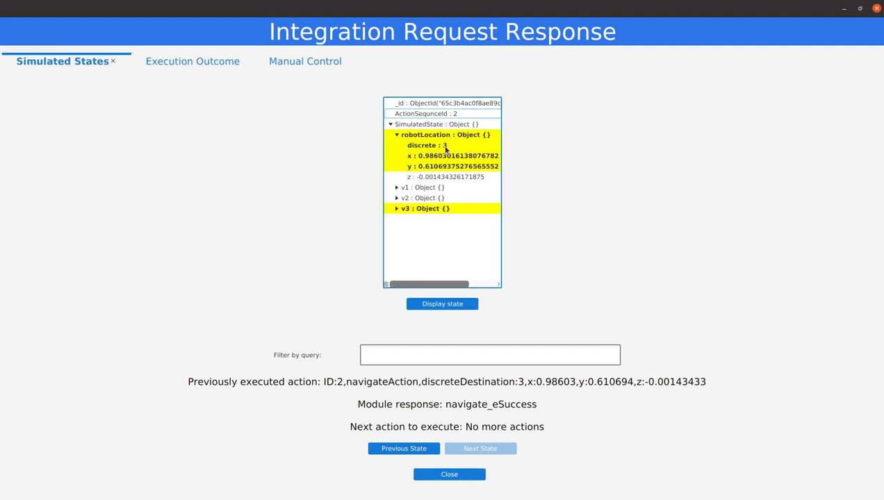
Return to the state after the first navigate action and compare its robotLocation values and execution outcome distributions
{"action": "left_click", "coordinate": [405, 448]}
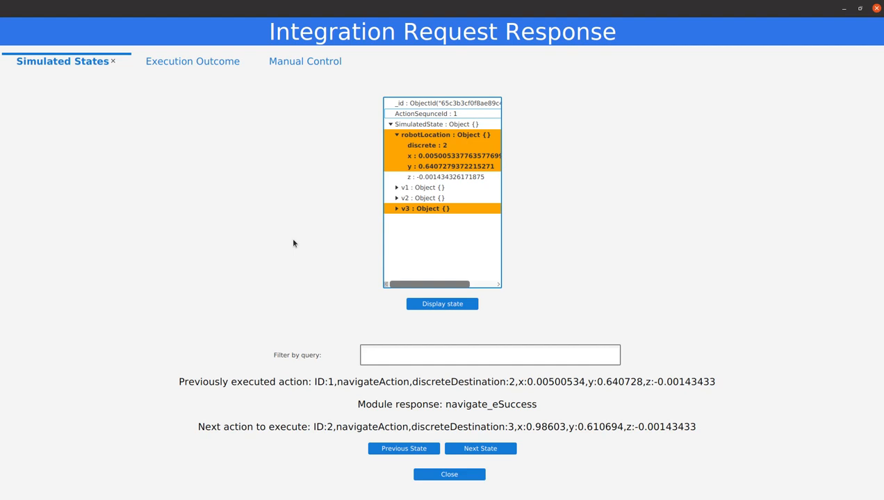
{"action": "left_click", "coordinate": [200, 65]}
{"action": "mouse_move", "coordinate": [336, 232]}
{"action": "left_mouse_down"}
{"action": "mouse_move", "coordinate": [341, 236]}
{"action": "mouse_move", "coordinate": [326, 232]}
{"action": "left_mouse_up"}
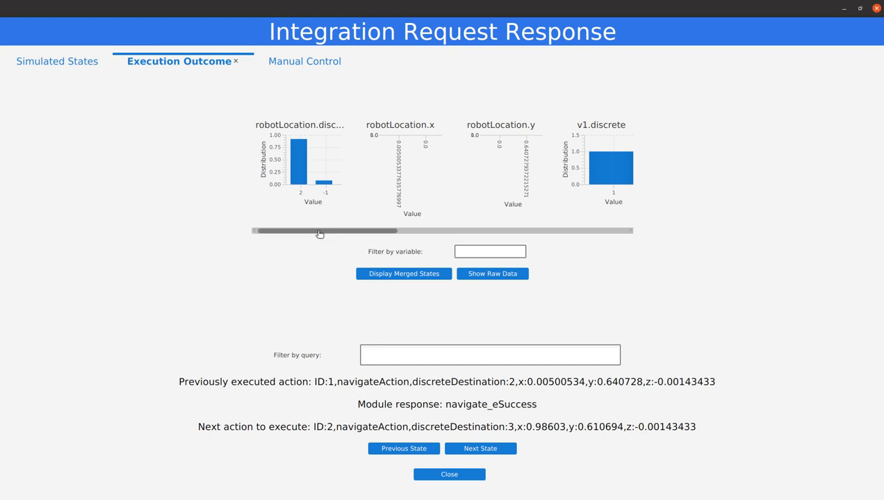
Manually send the Terminate action to the robot and close the response window
{"action": "left_click", "coordinate": [318, 63]}
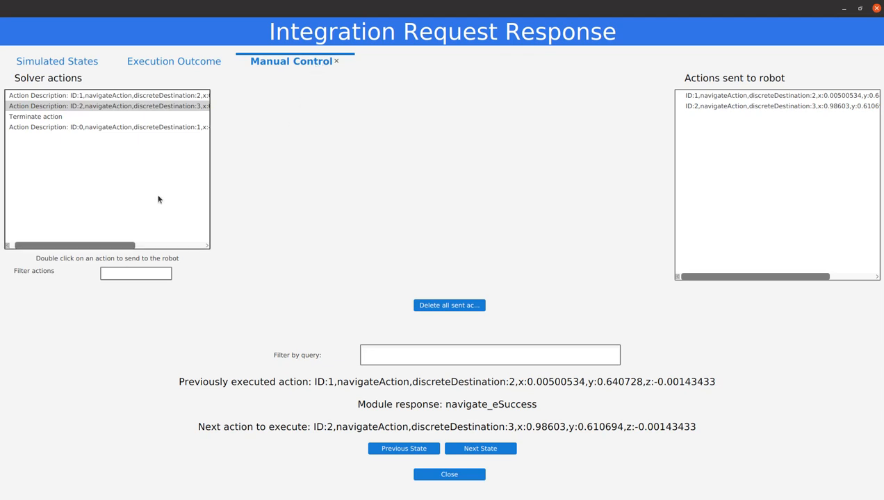
{"action": "double_click", "coordinate": [44, 118]}
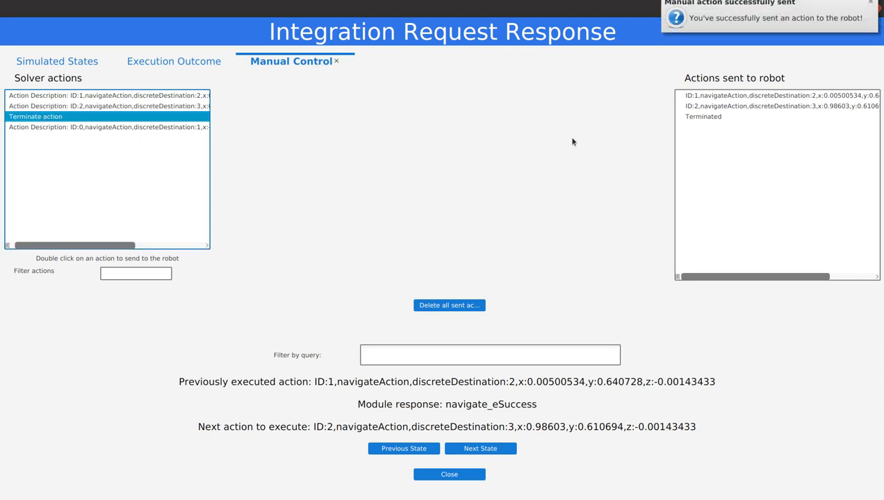
{"action": "left_click", "coordinate": [443, 476]}
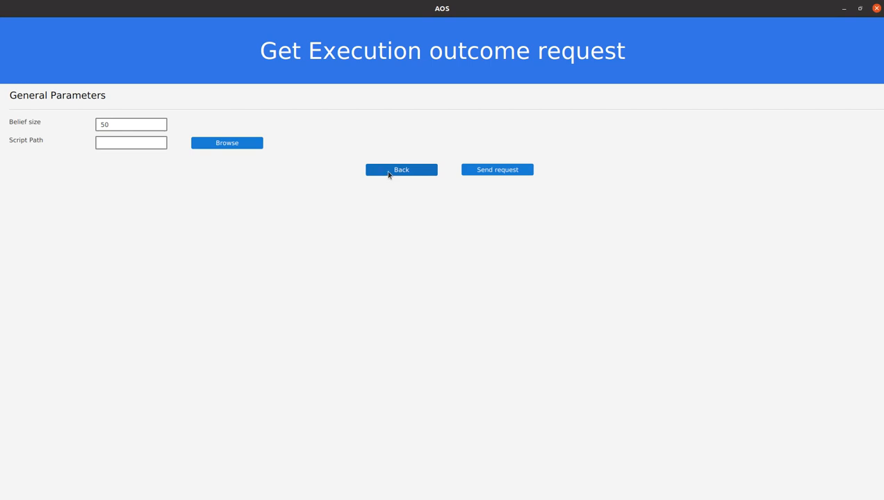
Resend the Initialize Project request with its existing parameters, close the response, and return to the Integration Requests Menu
{"action": "left_click", "coordinate": [387, 175]}
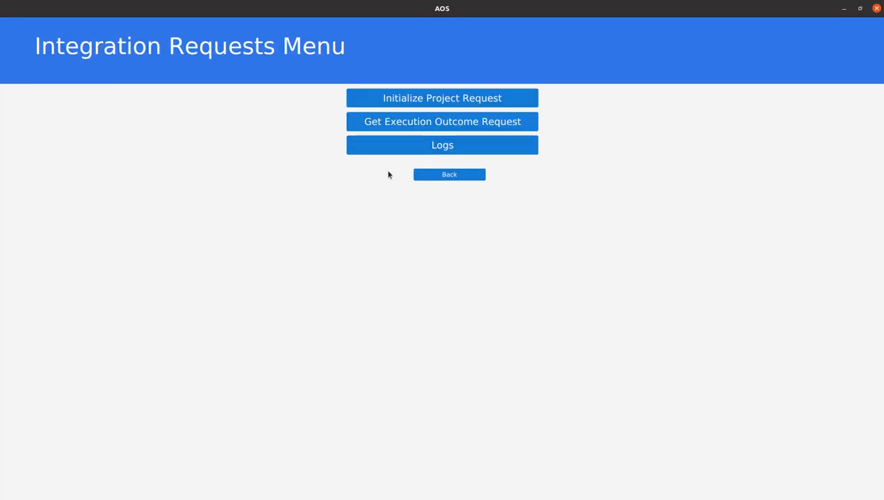
{"action": "left_click", "coordinate": [423, 100]}
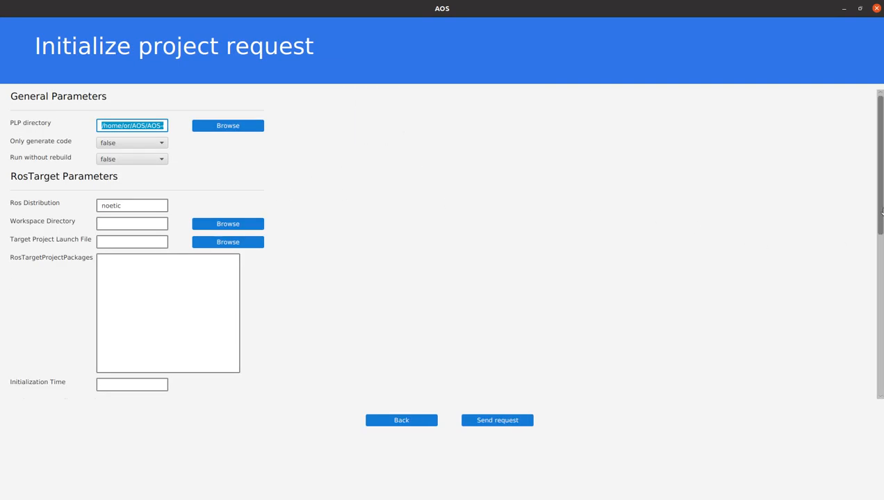
{"action": "scroll", "coordinate": [874, 230], "scroll_direction": "down", "scroll_amount": 2}
{"action": "scroll", "coordinate": [861, 174], "scroll_direction": "up", "scroll_amount": 2}
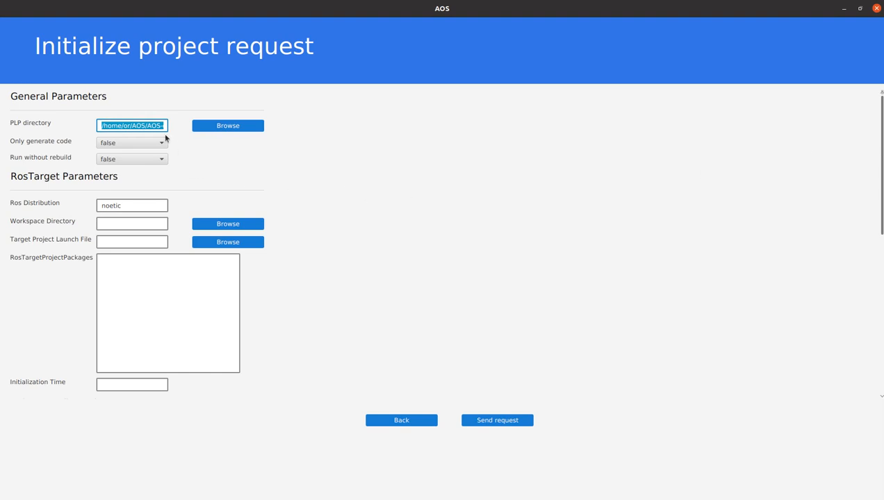
{"action": "left_click_drag", "start_coordinate": [879, 189], "coordinate": [863, 344]}
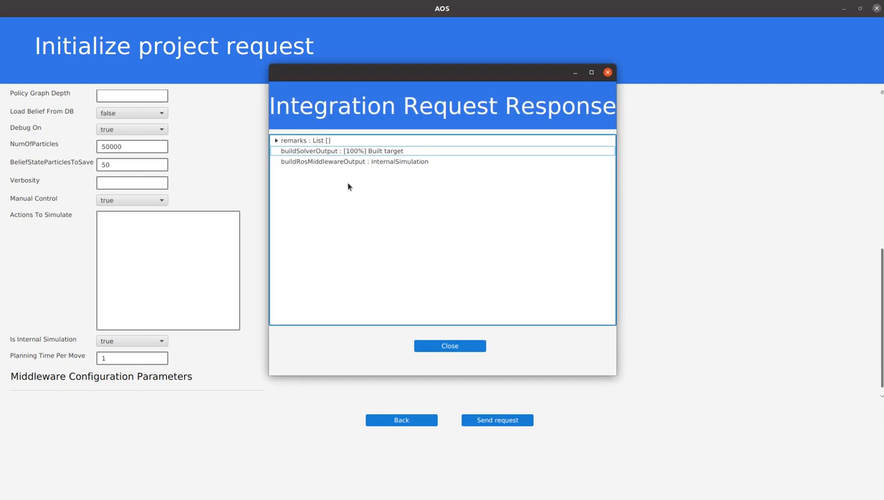
{"action": "left_click", "coordinate": [606, 72]}
{"action": "left_click", "coordinate": [400, 420]}
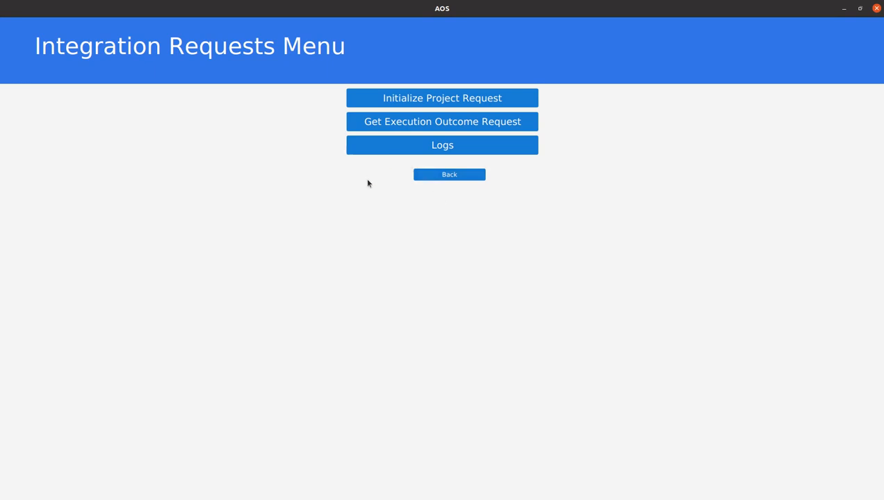
Send a Get Execution Outcome request with the belief size set to 3
{"action": "left_click", "coordinate": [413, 125]}
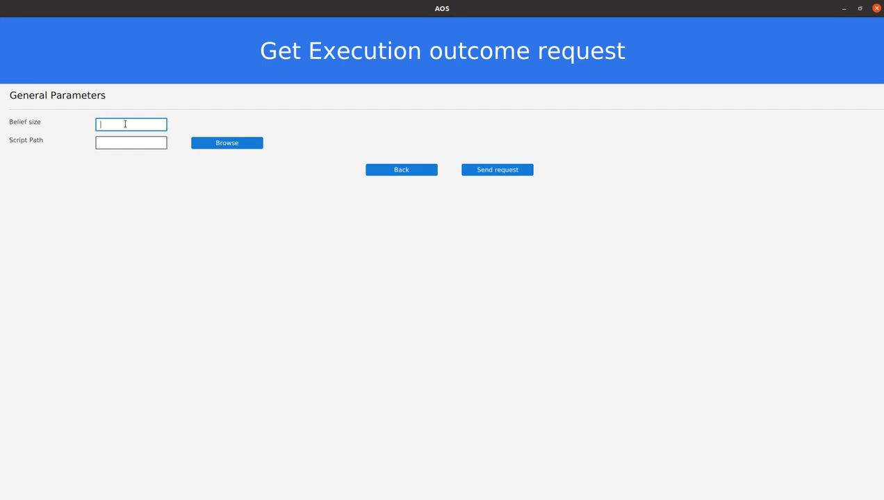
{"action": "type", "text": "3"}
{"action": "left_click", "coordinate": [484, 174]}
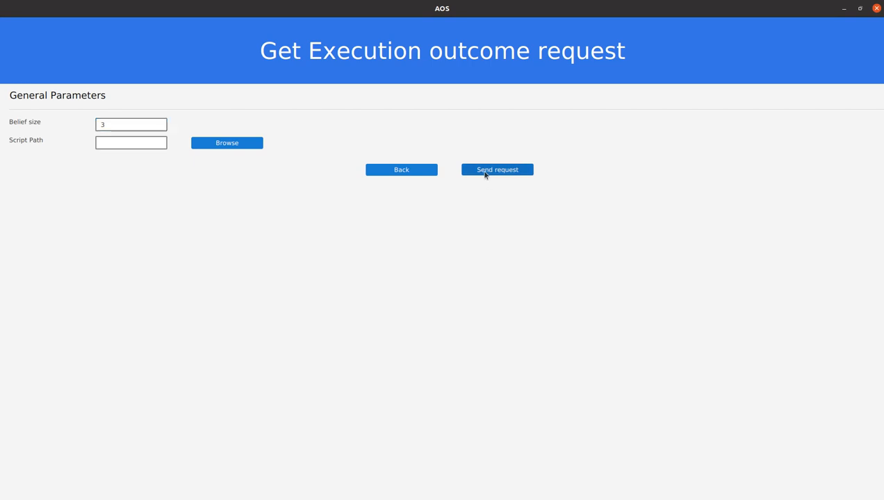
Manually send the discreteDestination:3 navigate action to the robot, and show the execution outcome distributions for the initial state and the state after it
{"action": "left_click", "coordinate": [532, 62]}
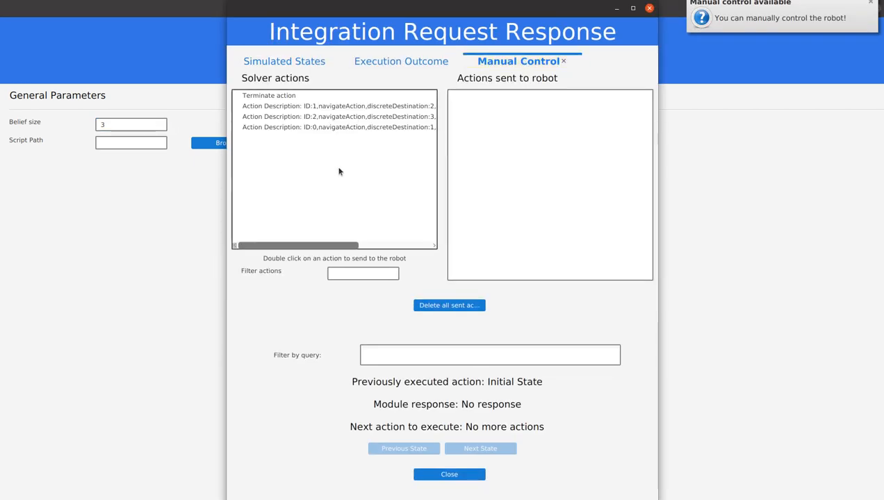
{"action": "double_click", "coordinate": [337, 116]}
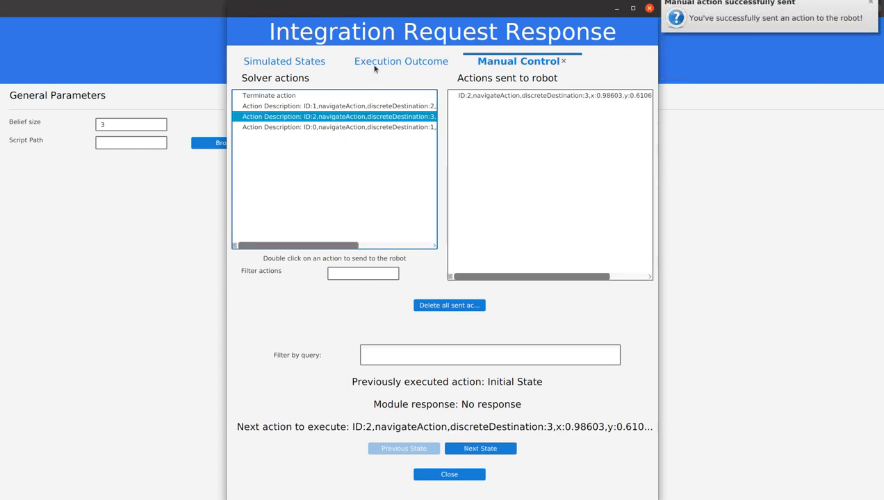
{"action": "left_click", "coordinate": [373, 62]}
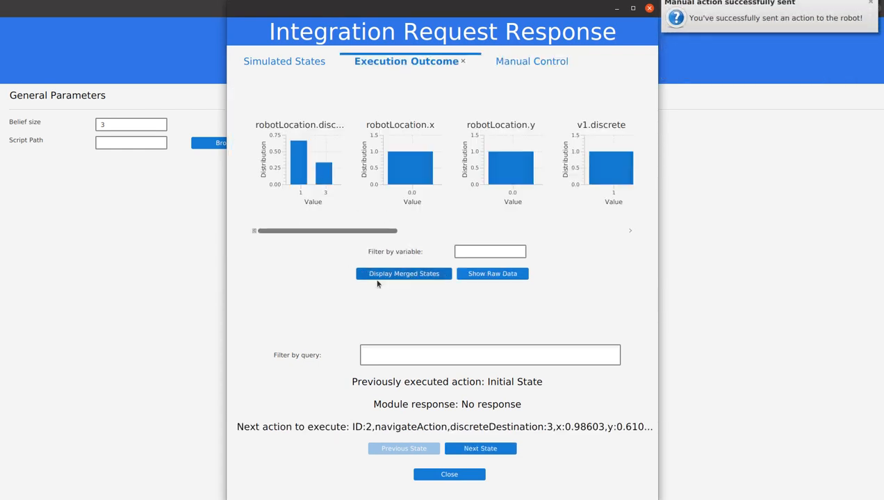
{"action": "left_click", "coordinate": [503, 450]}
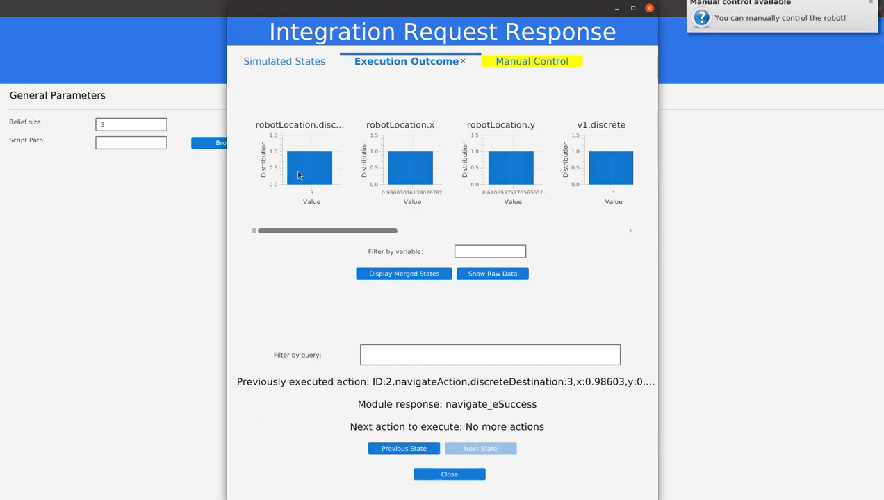